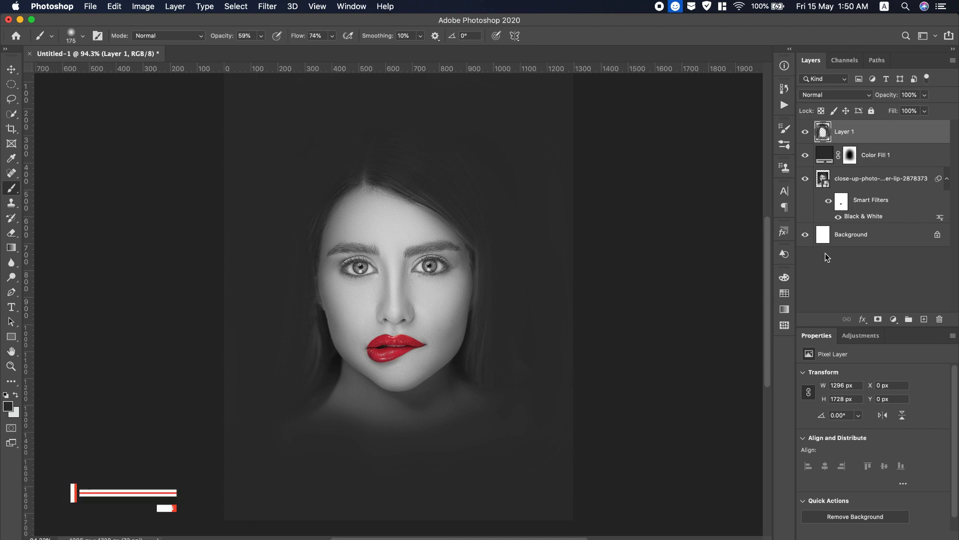
# Copy the first cast member's name from the notes and paste it as a new text above the head.
pyautogui.click(13, 66)
pyautogui.scroll(3, 384, 254)
pyautogui.click(724, 2)
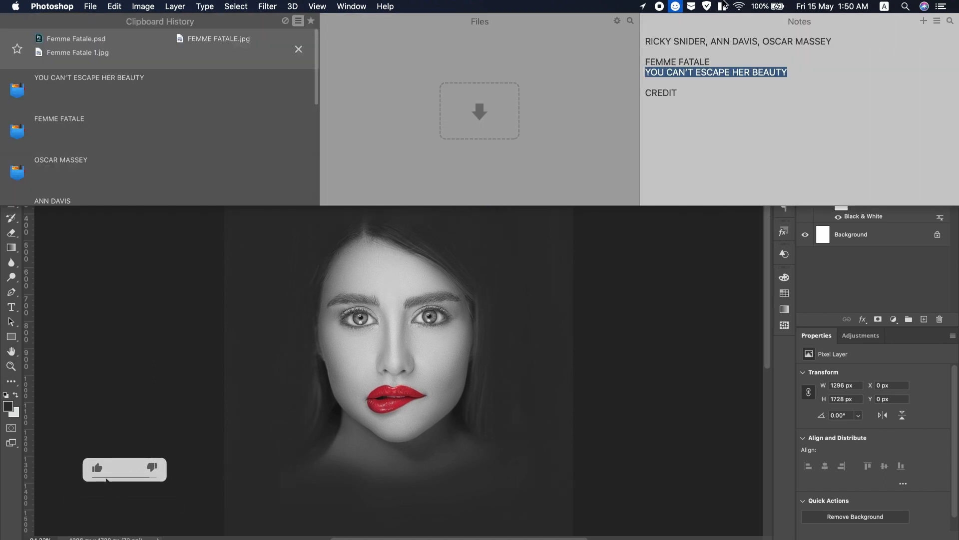
pyautogui.moveTo(646, 44); pyautogui.dragTo(707, 43)
pyautogui.press('super+c')
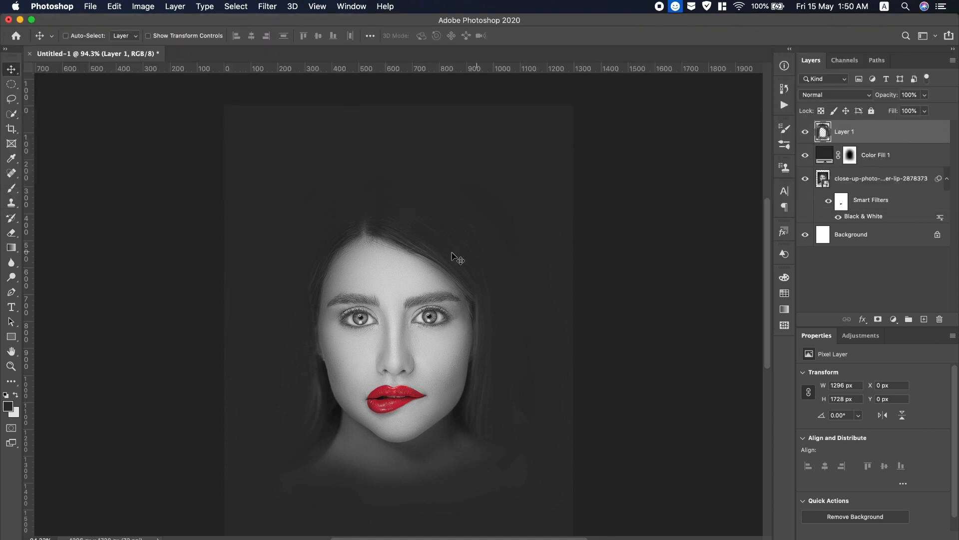
pyautogui.click(283, 178)
pyautogui.press('super+v')
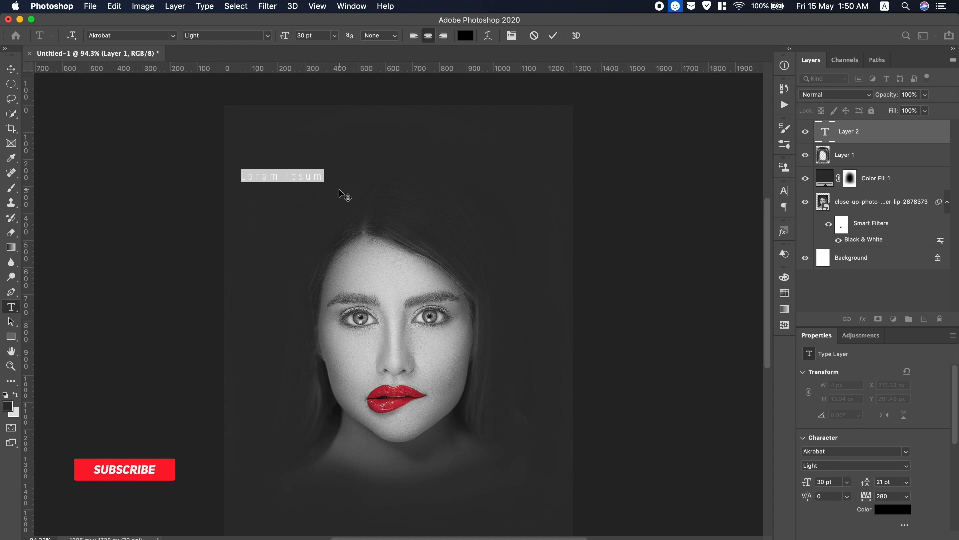
# Recolour the name text with a light grey sampled from the woman's forehead.
pyautogui.press('super+a')
pyautogui.click(465, 36)
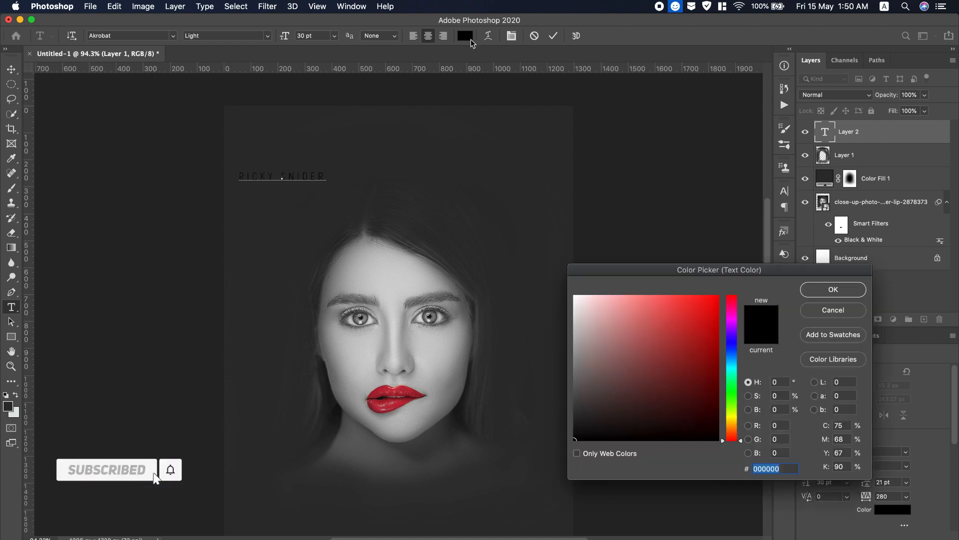
pyautogui.click(398, 275)
pyautogui.click(854, 293)
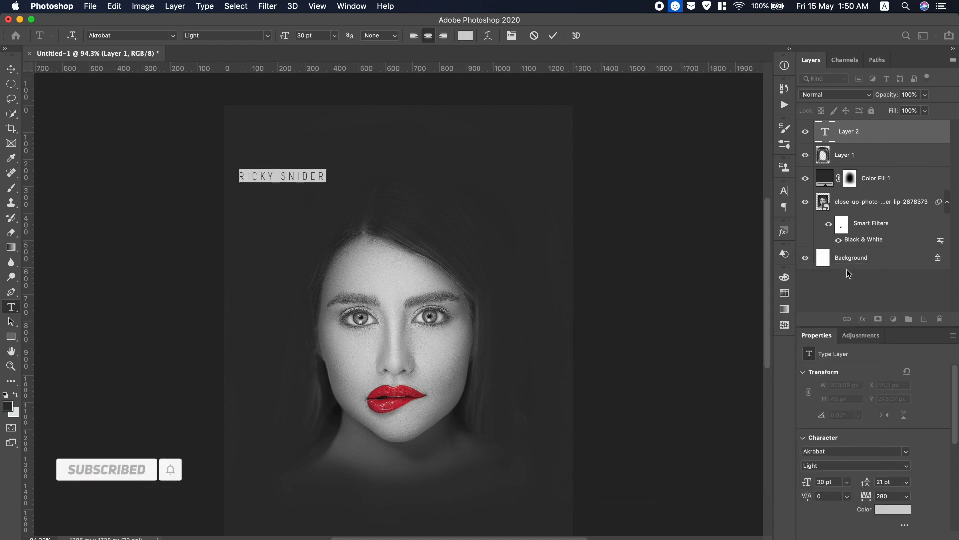
# Set the name's font to Exo in the Medium style.
pyautogui.click(784, 192)
pyautogui.click(710, 208)
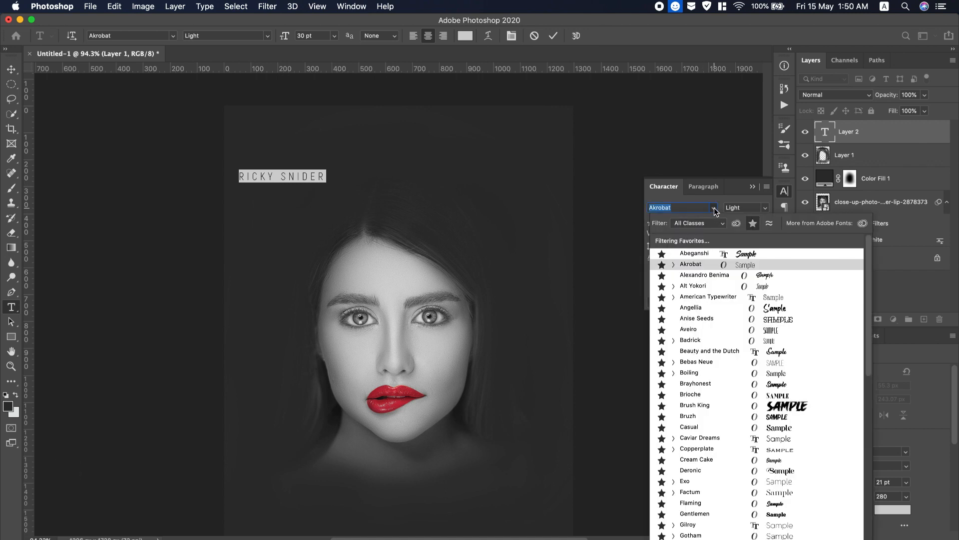
pyautogui.click(729, 483)
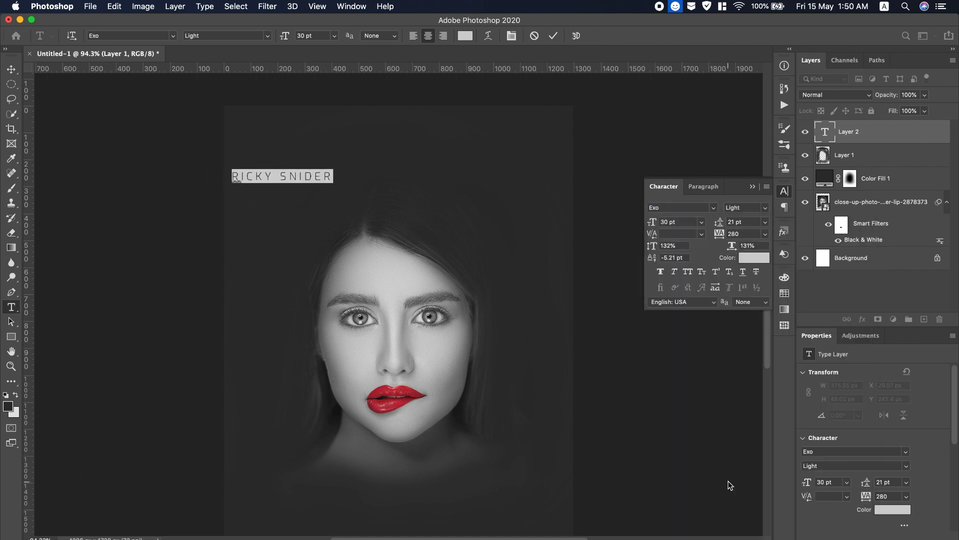
pyautogui.click(766, 208)
pyautogui.click(748, 271)
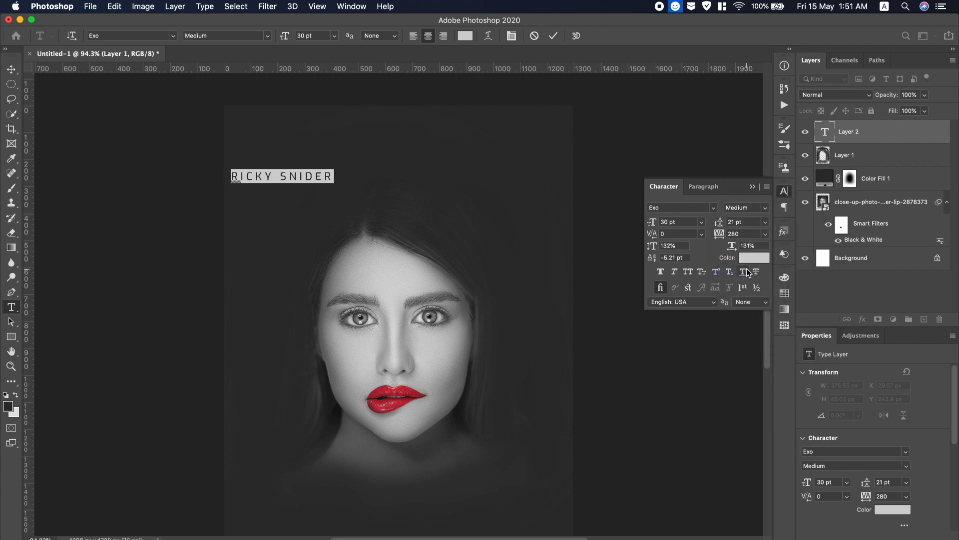
# Set the name's font size to 22 pt, tracking to 0, leading to Auto and style to SemiBold.
pyautogui.moveTo(652, 222)
pyautogui.mouseDown()
pyautogui.moveTo(643, 221)
pyautogui.moveTo(650, 224)
pyautogui.mouseUp()
pyautogui.click(765, 233)
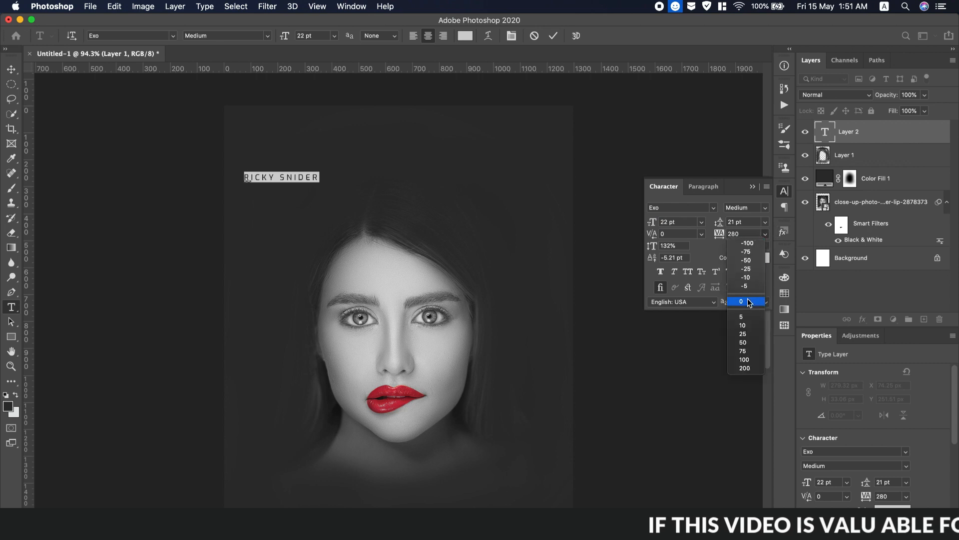
pyautogui.click(742, 302)
pyautogui.click(765, 222)
pyautogui.click(745, 233)
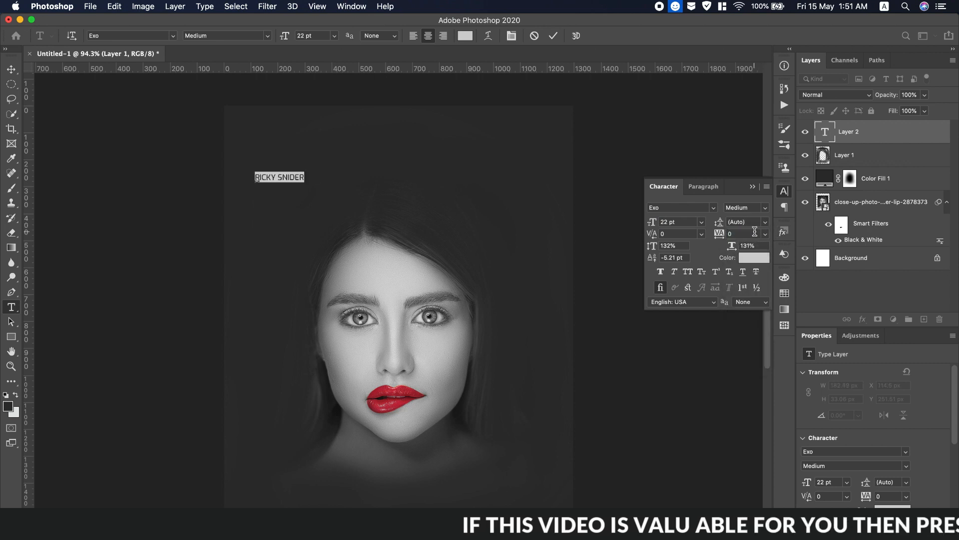
pyautogui.click(762, 210)
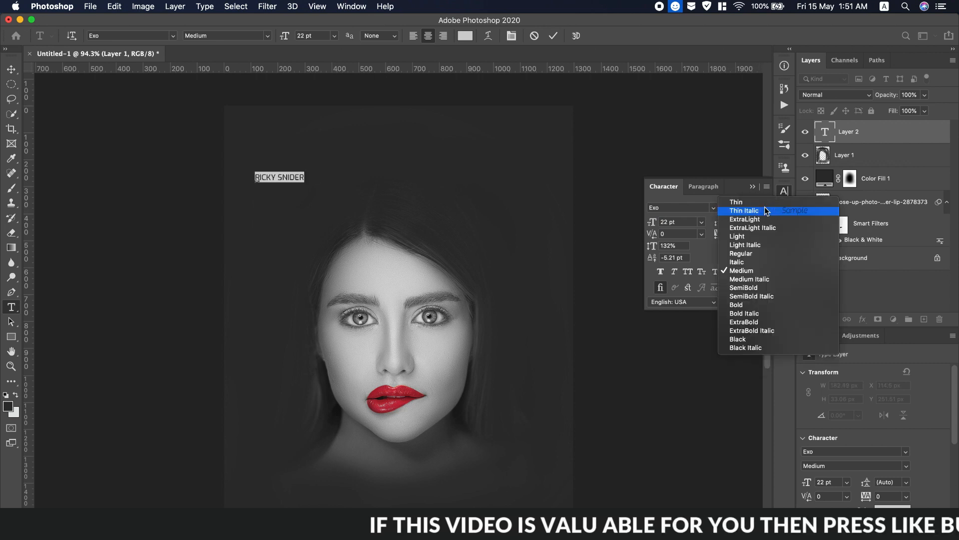
pyautogui.click(750, 289)
# Break the name into two lines before the surname and set its leading to 16 pt.
pyautogui.click(283, 178)
pyautogui.press('Return')
pyautogui.moveTo(279, 196); pyautogui.dragTo(256, 173)
pyautogui.moveTo(719, 227); pyautogui.dragTo(709, 226)
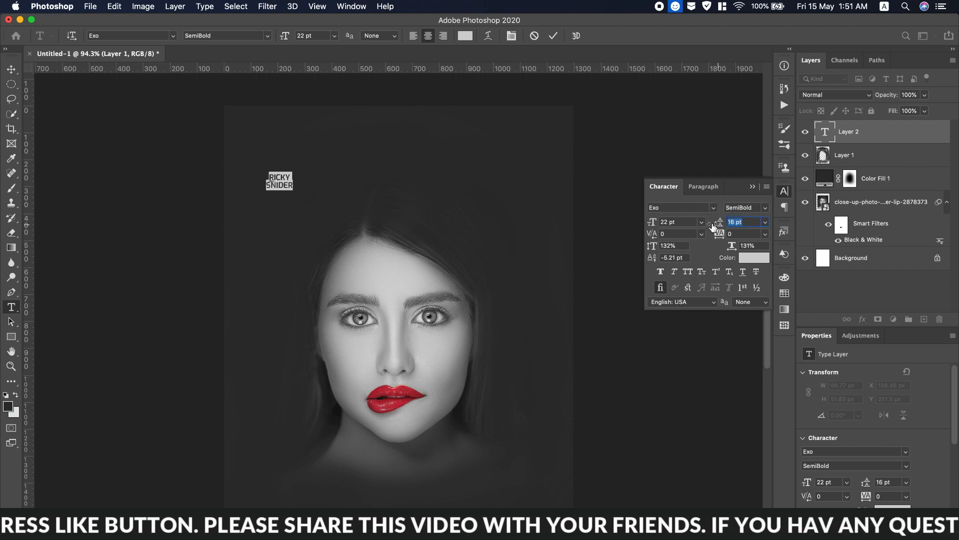
pyautogui.click(753, 189)
# Add vertical guides near both poster sides and a horizontal guide near the upper edge, and move the name slightly up.
pyautogui.moveTo(30, 348); pyautogui.dragTo(556, 366)
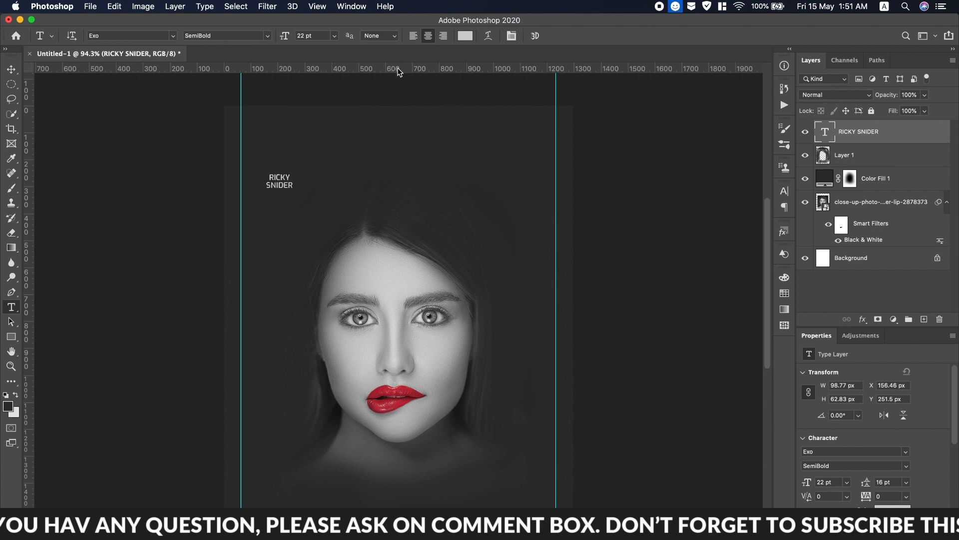
pyautogui.moveTo(398, 71); pyautogui.dragTo(396, 122)
pyautogui.press('v')
pyautogui.moveTo(286, 184)
pyautogui.mouseDown()
pyautogui.moveTo(287, 153)
pyautogui.moveTo(287, 169)
pyautogui.mouseUp()
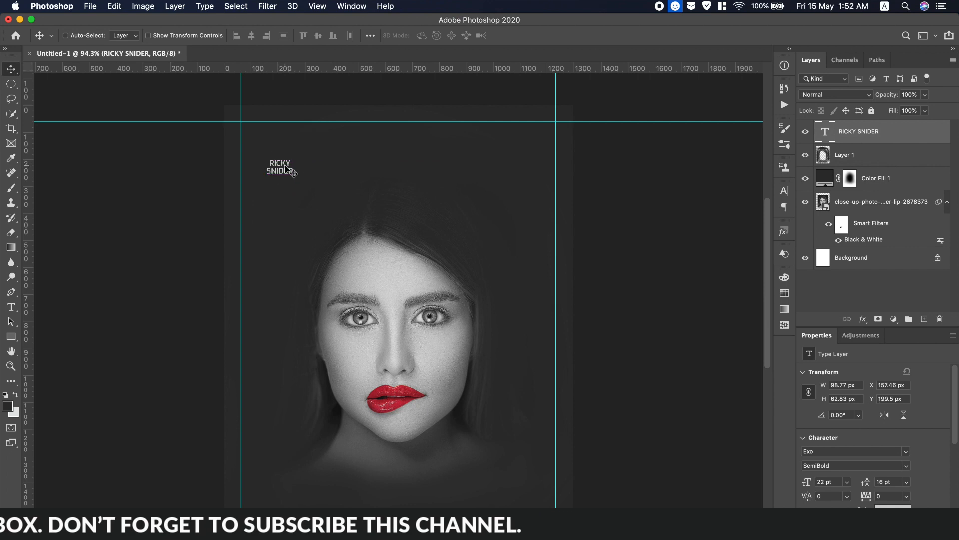
# Set the name's leading to 27 pt, its style to Bold and its font size to 26 pt.
pyautogui.doubleClick(288, 170)
pyautogui.moveTo(288, 39); pyautogui.dragTo(293, 40)
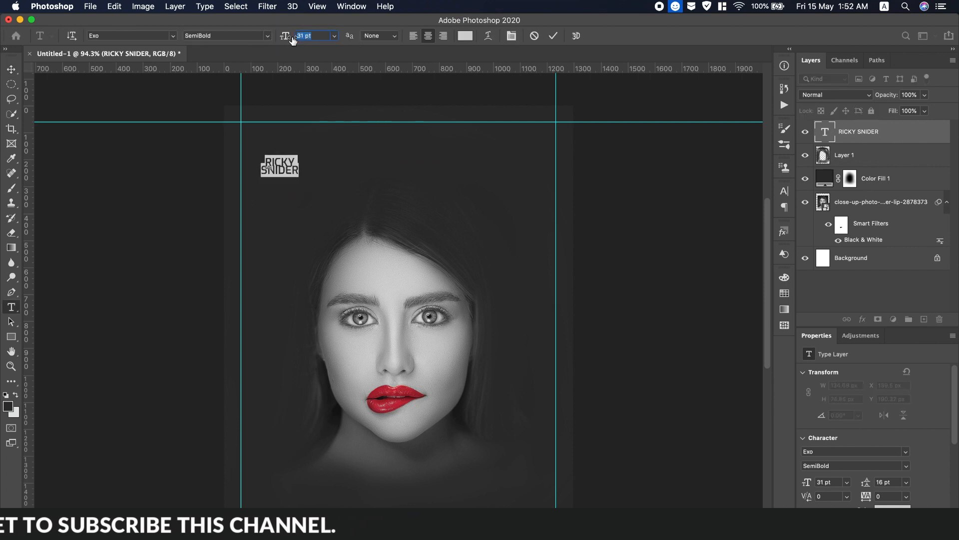
pyautogui.click(789, 190)
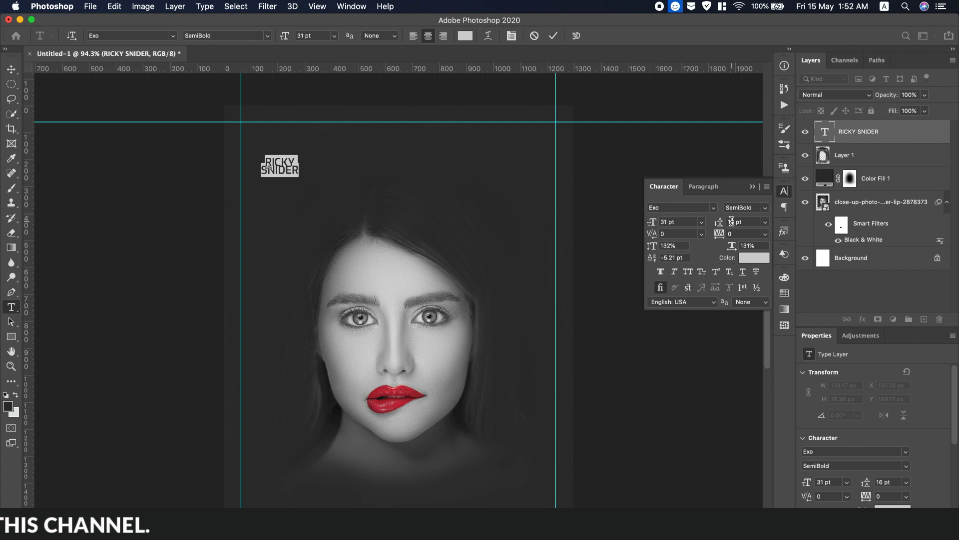
pyautogui.moveTo(722, 226); pyautogui.dragTo(734, 226)
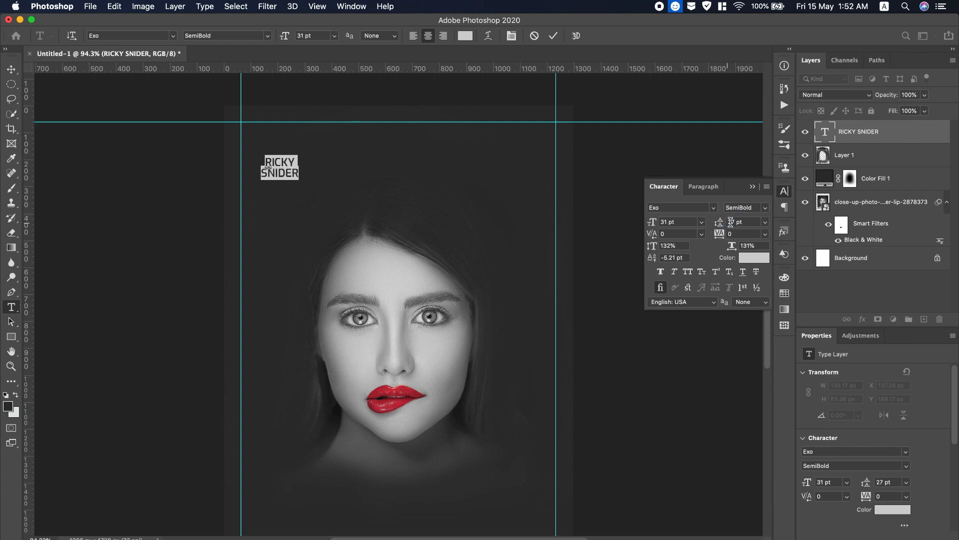
pyautogui.click(765, 208)
pyautogui.click(754, 305)
pyautogui.moveTo(652, 222); pyautogui.dragTo(646, 225)
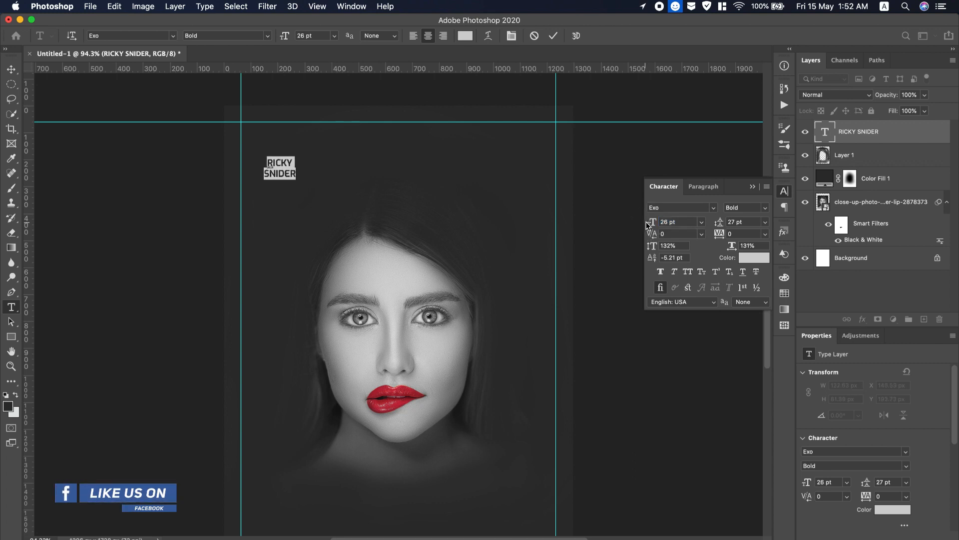
pyautogui.click(752, 187)
# Duplicate the name to the middle and replace it with the second cast member's name from the notes, on two lines.
pyautogui.click(12, 70)
pyautogui.moveTo(286, 171); pyautogui.dragTo(383, 165)
pyautogui.click(692, 5)
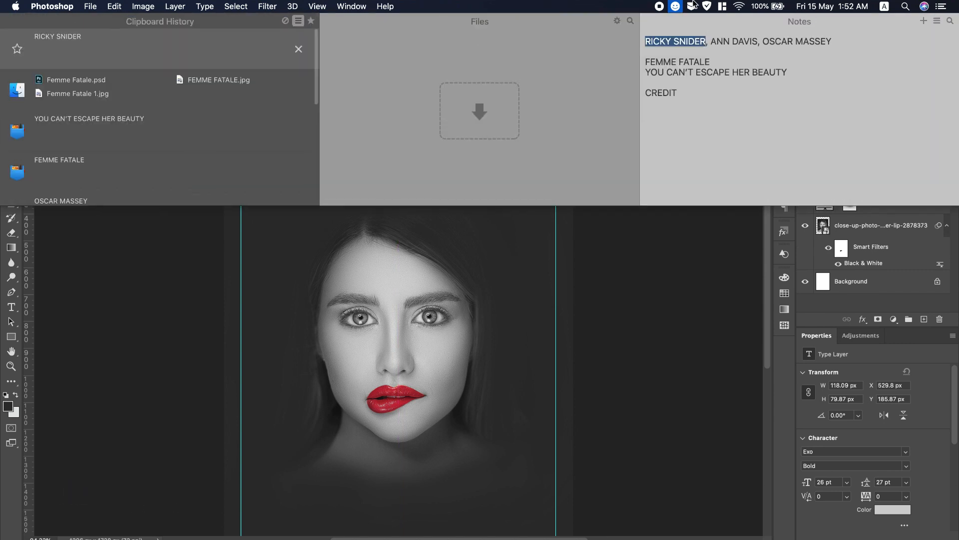
pyautogui.moveTo(711, 42); pyautogui.dragTo(740, 44)
pyautogui.press('super+c')
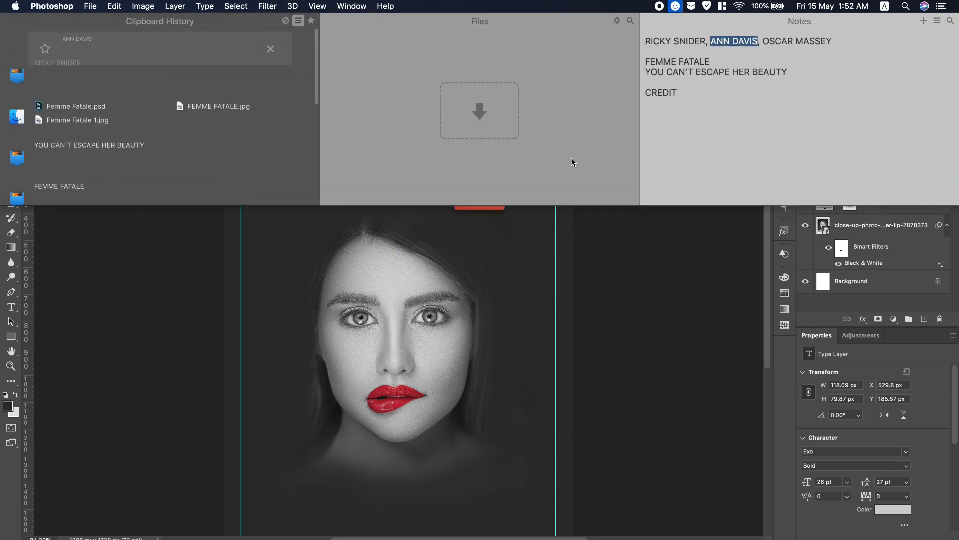
pyautogui.doubleClick(387, 170)
pyautogui.press('super+v')
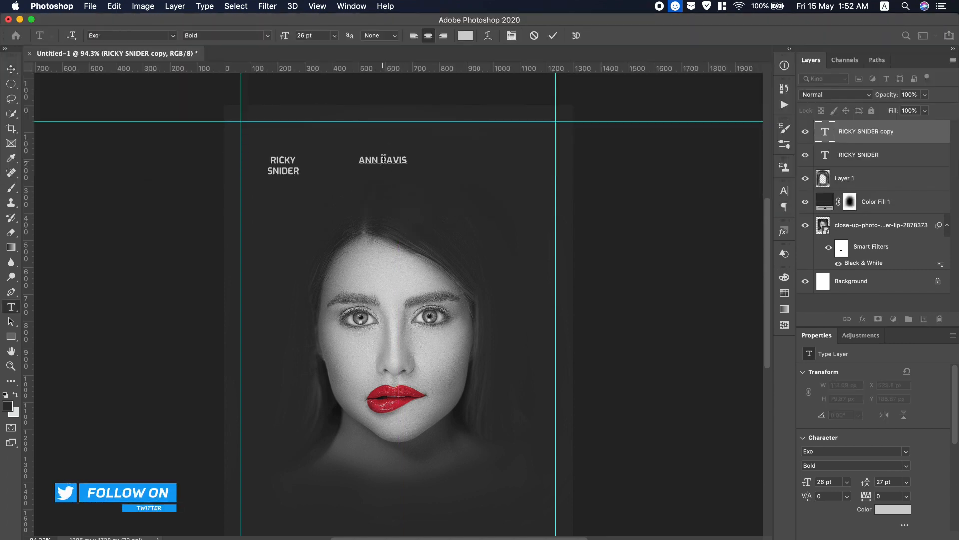
pyautogui.click(553, 36)
# Duplicate the second name to the poster's right side and replace it with the third cast member's name from the notes.
pyautogui.press('v')
pyautogui.moveTo(380, 175); pyautogui.dragTo(476, 175)
pyautogui.scroll(-3, 672, 1)
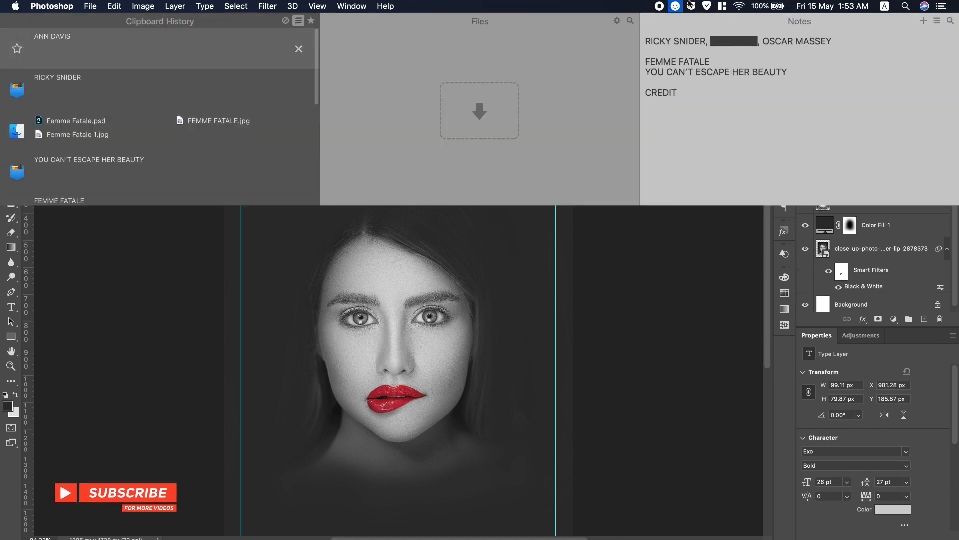
pyautogui.moveTo(763, 42); pyautogui.dragTo(832, 44)
pyautogui.press('super+c')
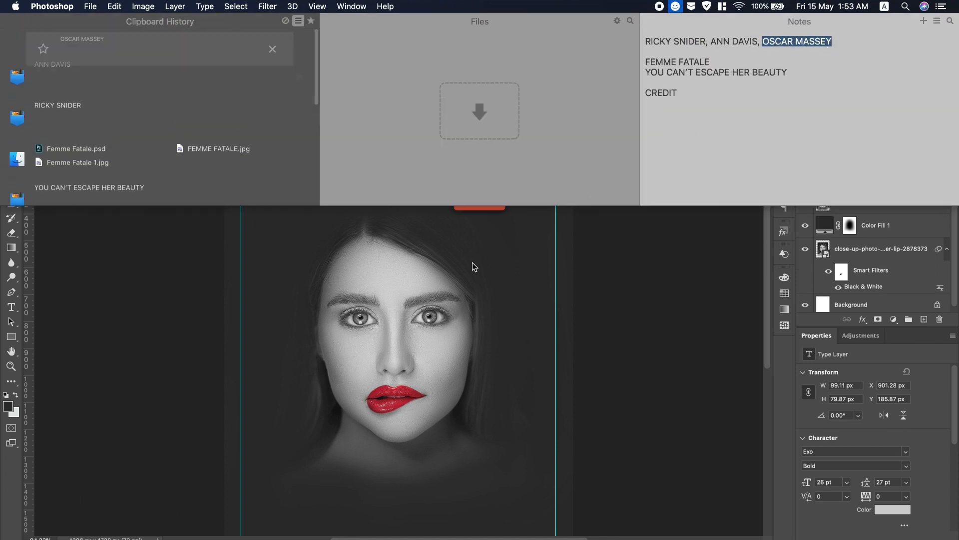
pyautogui.doubleClick(478, 163)
pyautogui.press('super+v')
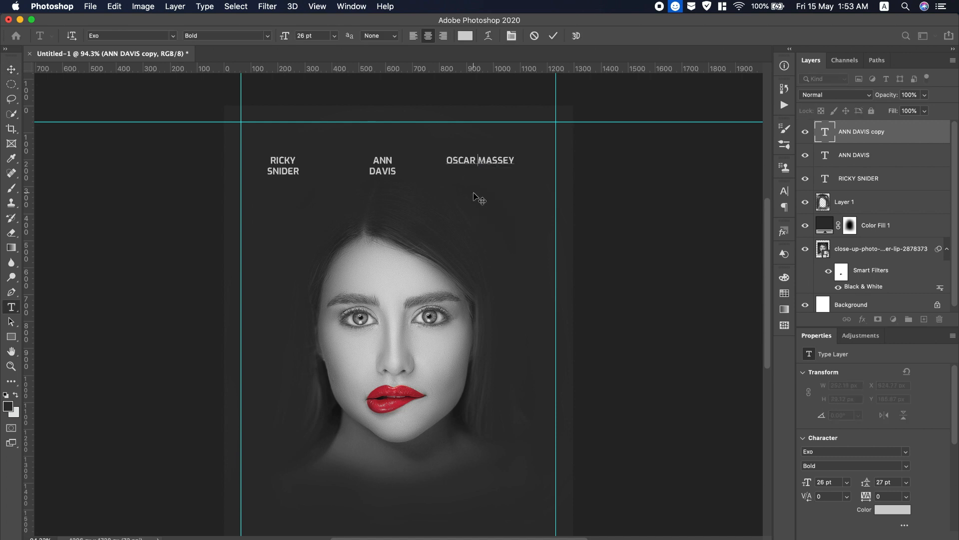
# Break the third cast member's name into two lines before the surname.
pyautogui.press('Left')
pyautogui.press('Left')
pyautogui.press('Left')
pyautogui.press('Left')
pyautogui.press('Left')
pyautogui.press('Left')
pyautogui.press('BackSpace')
pyautogui.press('Return')
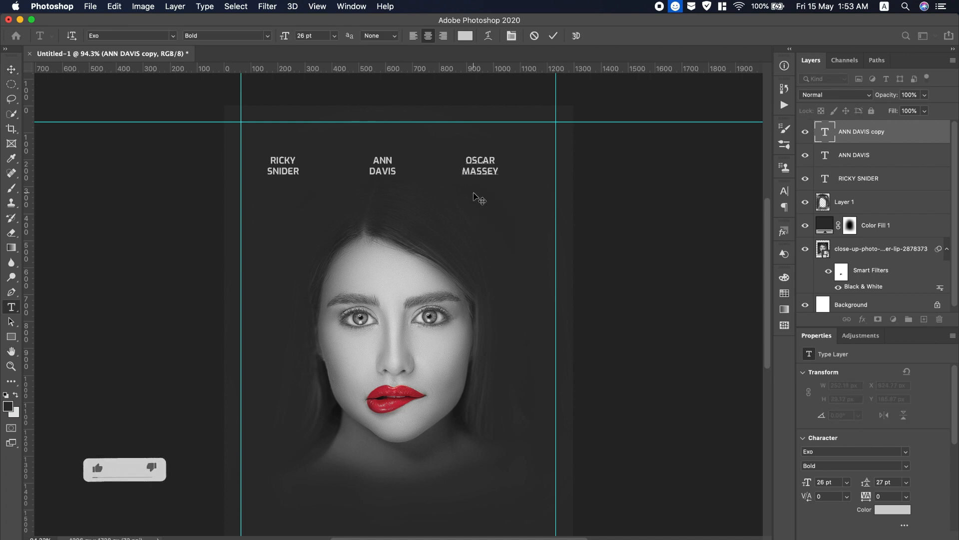
# Group the three cast name layers and centre the group horizontally on the Background layer.
pyautogui.keyDown('shift'); pyautogui.click(896, 179); pyautogui.keyUp('shift')
pyautogui.press('v')
pyautogui.press('super+g')
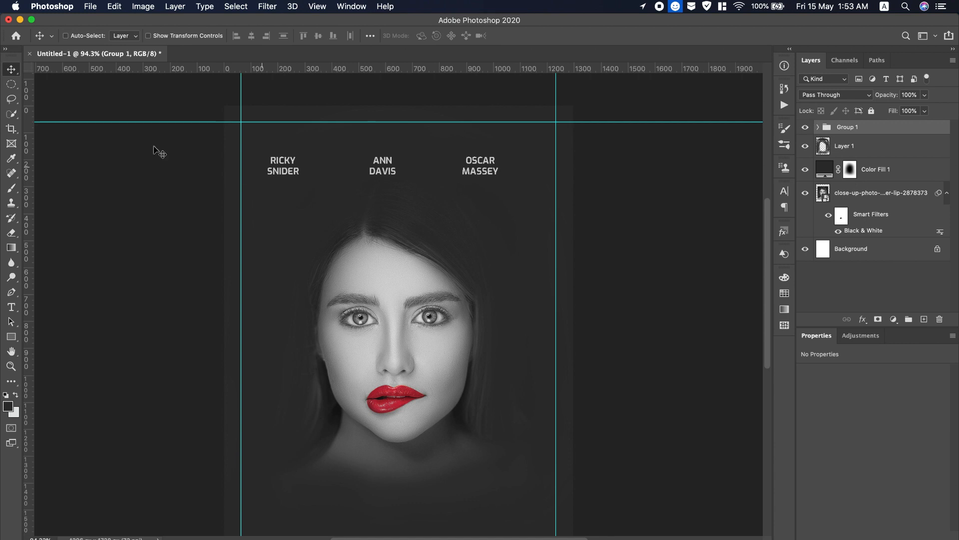
pyautogui.keyDown('super'); pyautogui.click(872, 258); pyautogui.keyUp('super')
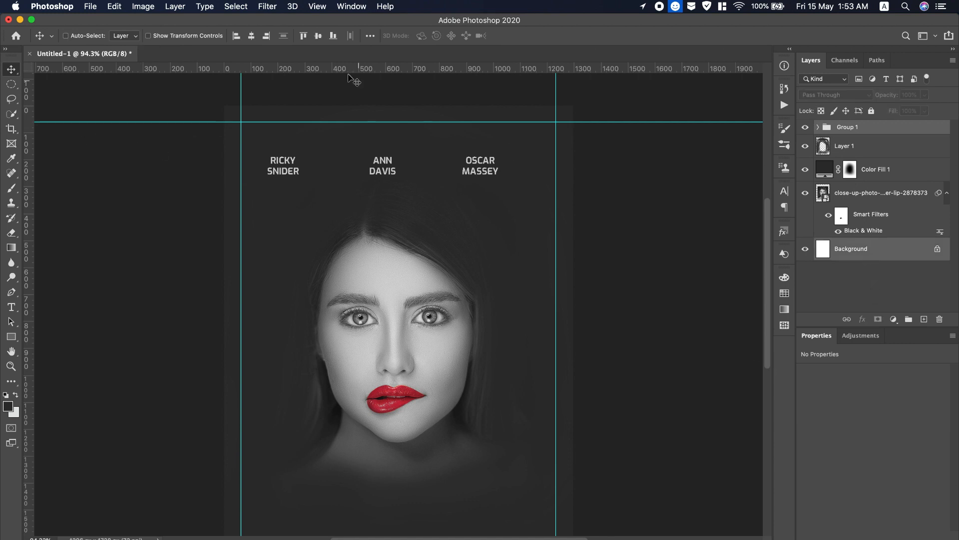
pyautogui.click(251, 35)
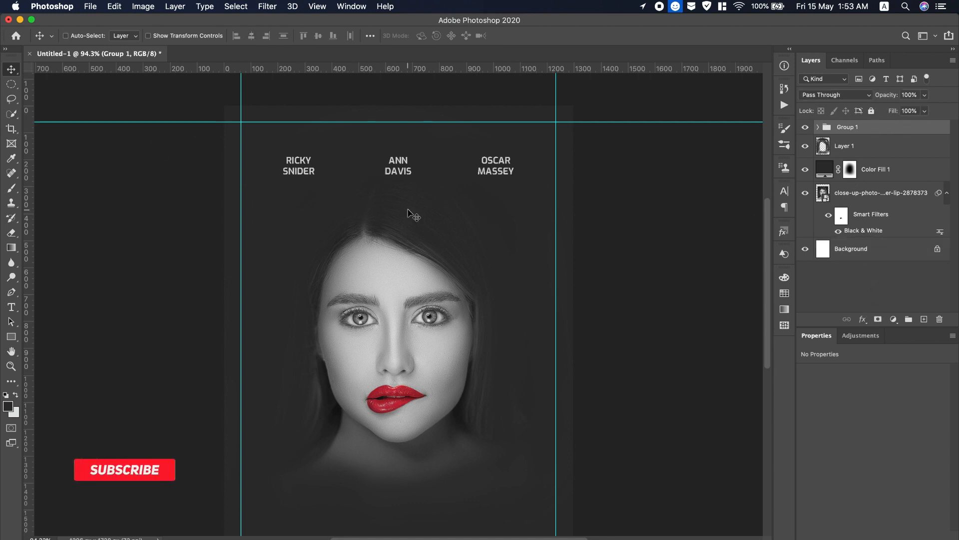
# Add a new text line below the cast names with the presenter's full name followed by "Presents".
pyautogui.click(11, 307)
pyautogui.click(295, 237)
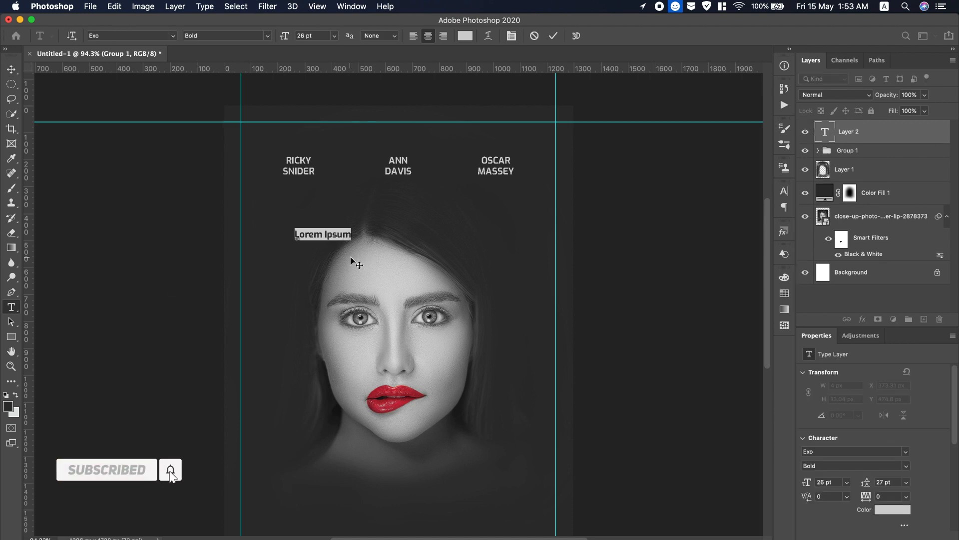
pyautogui.write('Sazzad')
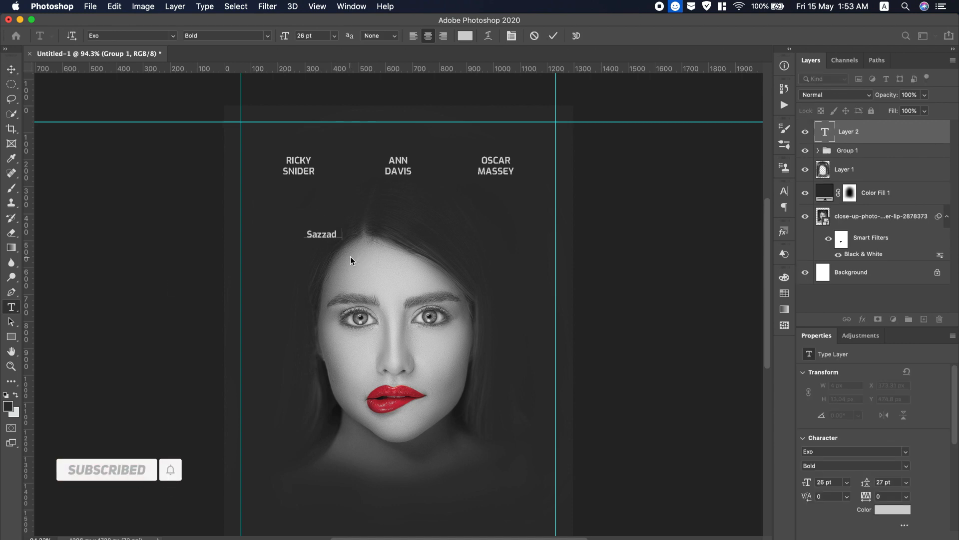
pyautogui.write(' Kabir Presents')
# Set the whole "Presents" line to All Caps in the Medium style.
pyautogui.press('super+a')
pyautogui.click(784, 190)
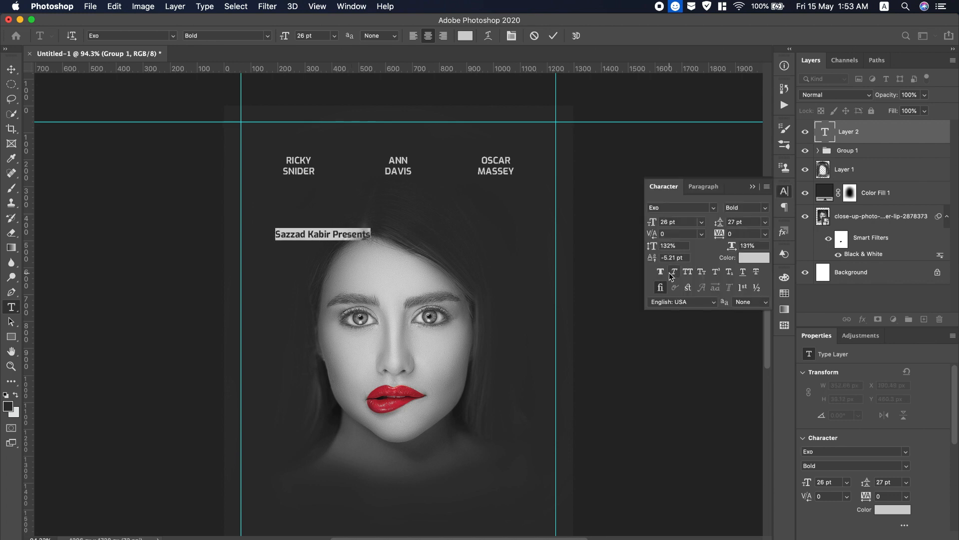
pyautogui.click(688, 274)
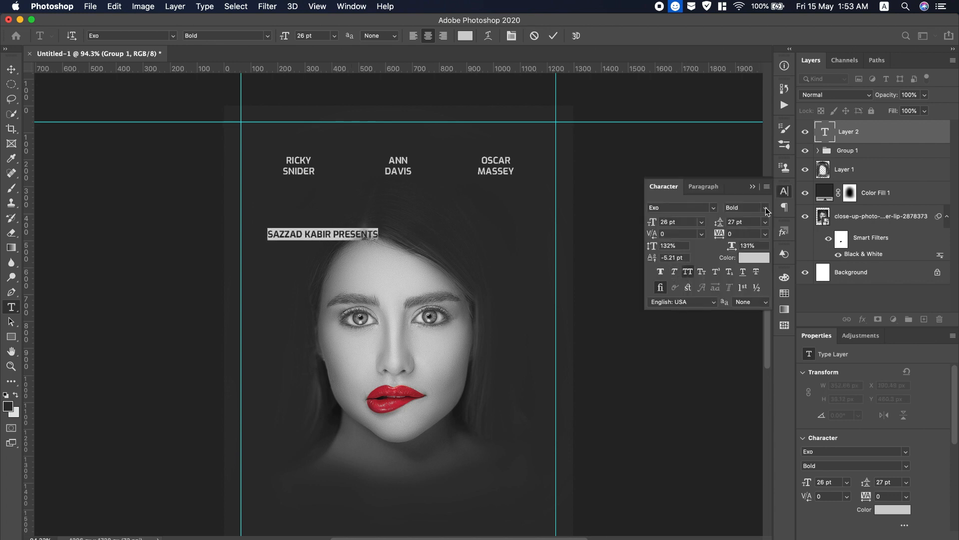
pyautogui.click(767, 209)
pyautogui.click(754, 272)
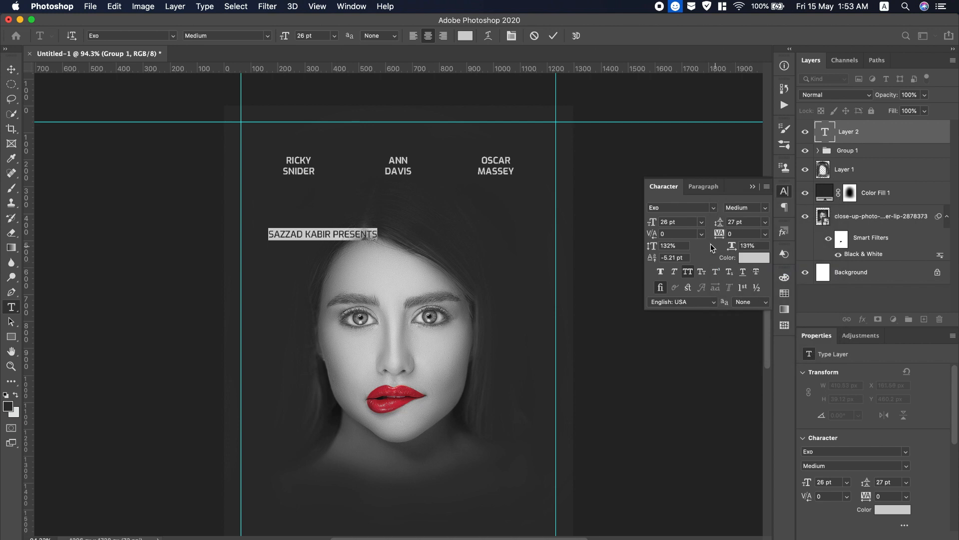
# Set the "Presents" line's tracking to 560 and font size to 24 pt, and move it above the cast names.
pyautogui.moveTo(718, 234); pyautogui.dragTo(730, 233)
pyautogui.moveTo(654, 224); pyautogui.dragTo(650, 224)
pyautogui.moveTo(381, 250); pyautogui.dragTo(450, 152)
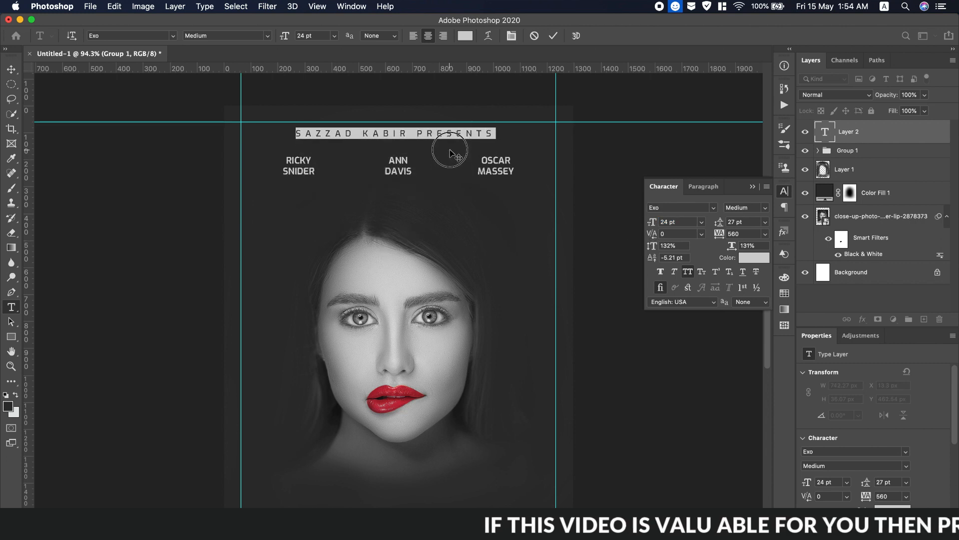
# Centre the "Presents" text line horizontally on the Background layer.
pyautogui.click(787, 192)
pyautogui.click(896, 274)
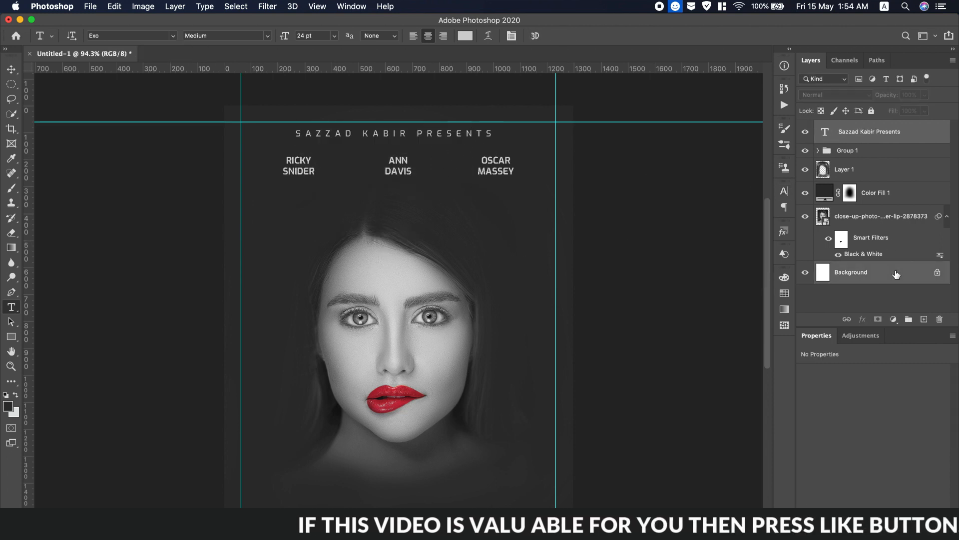
pyautogui.press('v')
pyautogui.click(251, 38)
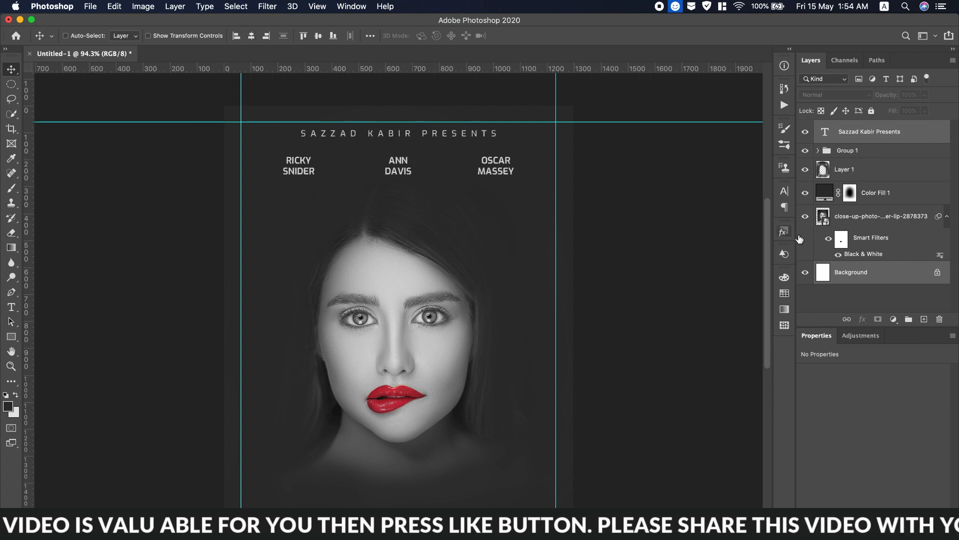
# Add a new text line below the portrait's chin with "FEMME FATALE" copied from the notes.
pyautogui.scroll(-4, 608, 253)
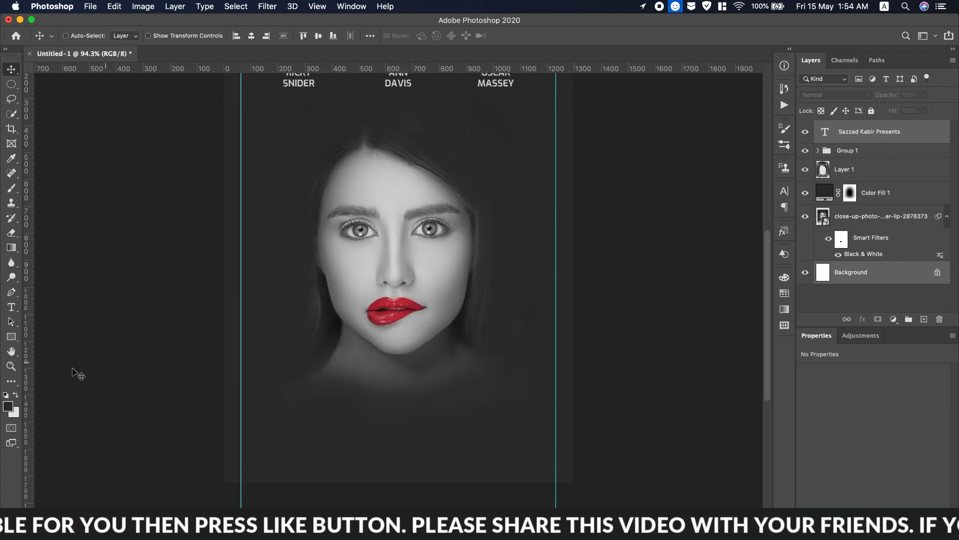
pyautogui.click(10, 308)
pyautogui.click(352, 395)
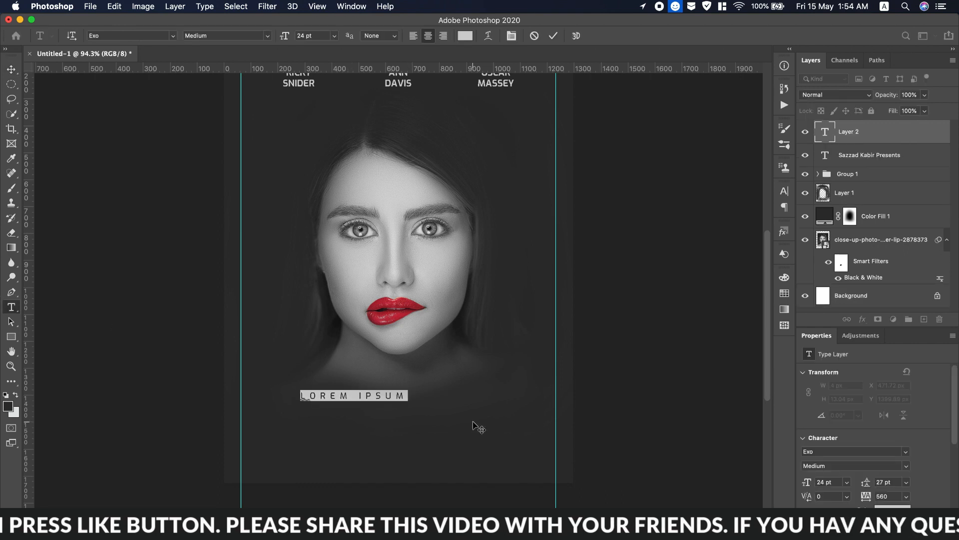
pyautogui.scroll(-1, 784, 4)
pyautogui.moveTo(719, 62); pyautogui.dragTo(646, 62)
pyautogui.press('super+c')
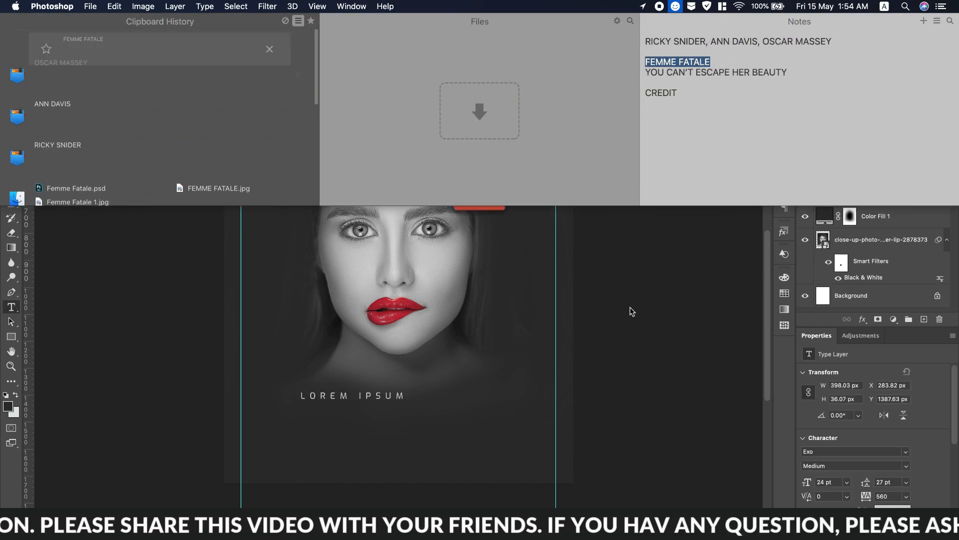
pyautogui.press('super+v')
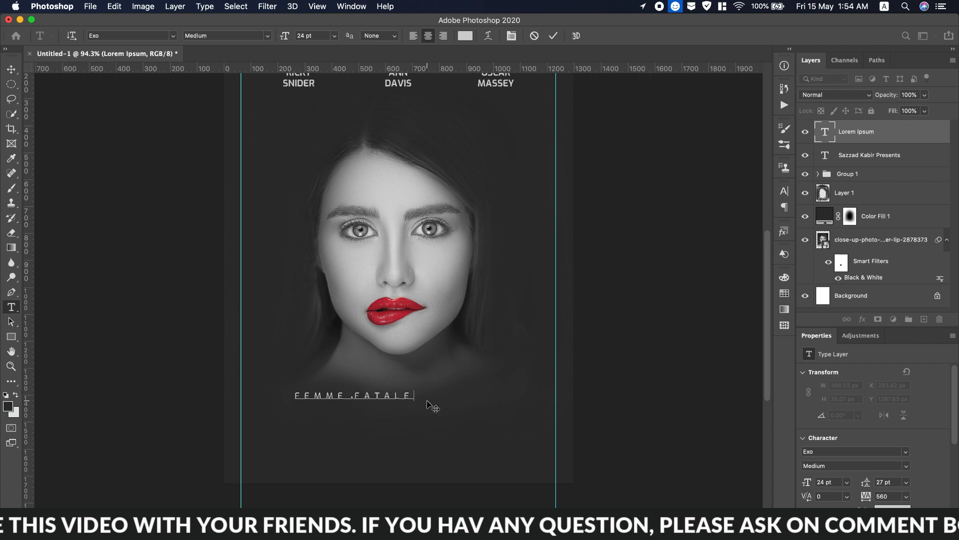
# Format the FEMME FATALE title in the Black style at 75 pt, with Auto leading and tracking 0.
pyautogui.click(785, 192)
pyautogui.click(765, 222)
pyautogui.click(749, 259)
pyautogui.click(765, 234)
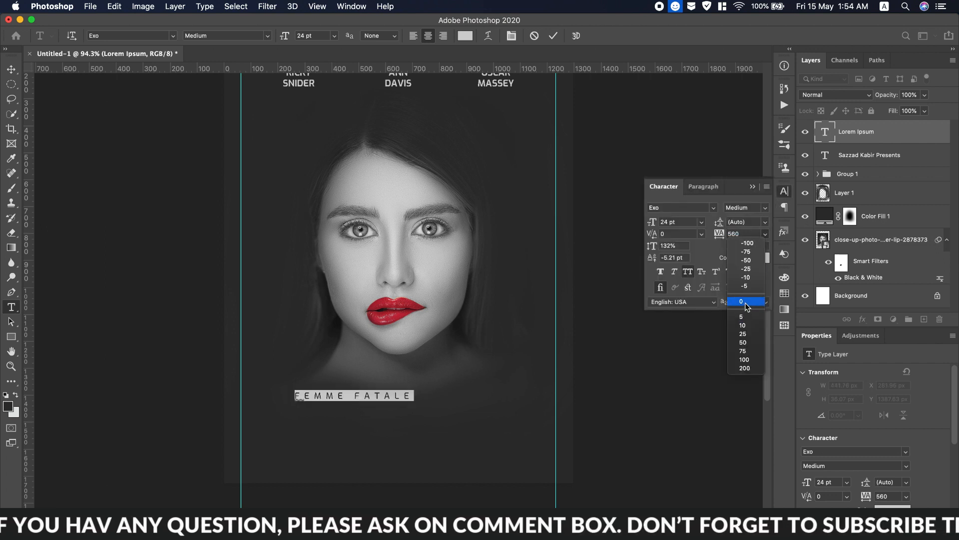
pyautogui.click(747, 301)
pyautogui.click(746, 207)
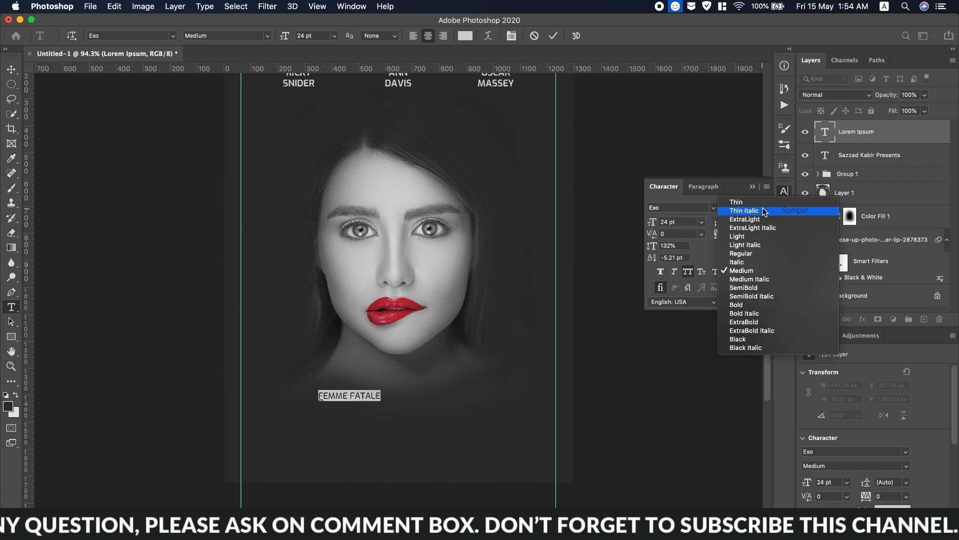
pyautogui.click(750, 336)
pyautogui.moveTo(652, 222); pyautogui.dragTo(681, 223)
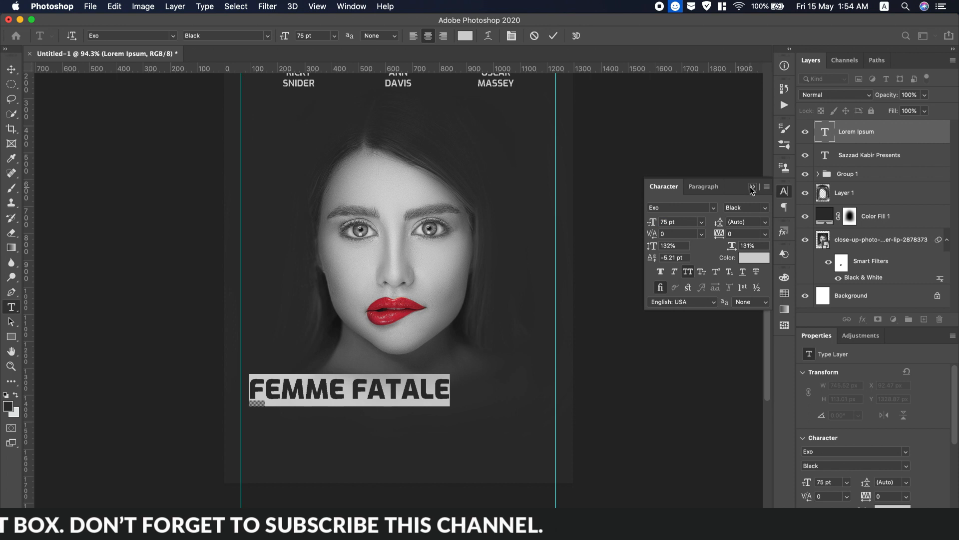
pyautogui.click(752, 188)
# Centre the FEMME FATALE title horizontally on the Background layer.
pyautogui.keyDown('super'); pyautogui.click(867, 297); pyautogui.keyUp('super')
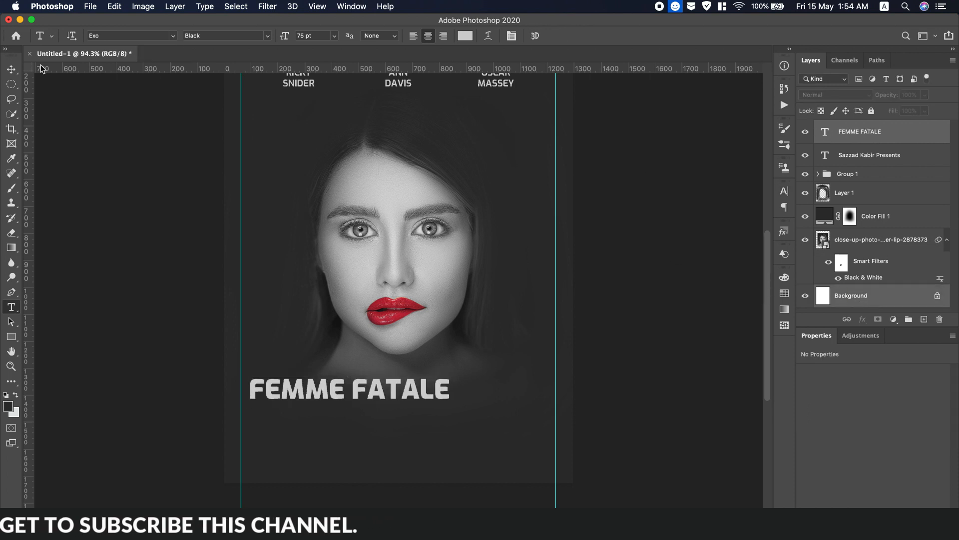
pyautogui.press('v')
pyautogui.click(250, 36)
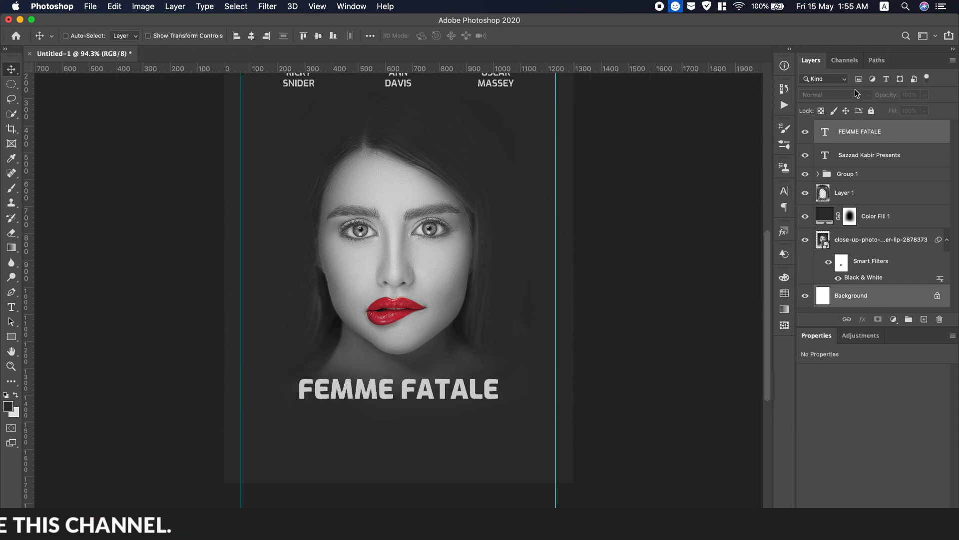
# Nudge the FEMME FATALE title upward until it sits just below the chin, at about Y 1287 px.
pyautogui.click(825, 134)
pyautogui.press('Up')
pyautogui.press('Up')
pyautogui.press('Up')
pyautogui.press('Up')
pyautogui.press('Up')
pyautogui.press('Up')
pyautogui.press('Up')
pyautogui.press('Up')
pyautogui.press('Up')
pyautogui.press('Up')
pyautogui.press('Up')
pyautogui.press('Up')
pyautogui.press('Up')
pyautogui.press('Up')
pyautogui.press('Up')
pyautogui.press('Up')
pyautogui.press('Up')
pyautogui.press('Up')
pyautogui.press('Up')
pyautogui.press('Up')
pyautogui.press('Up')
pyautogui.press('Up')
pyautogui.press('Up')
pyautogui.press('Up')
pyautogui.press('Up')
pyautogui.press('Up')
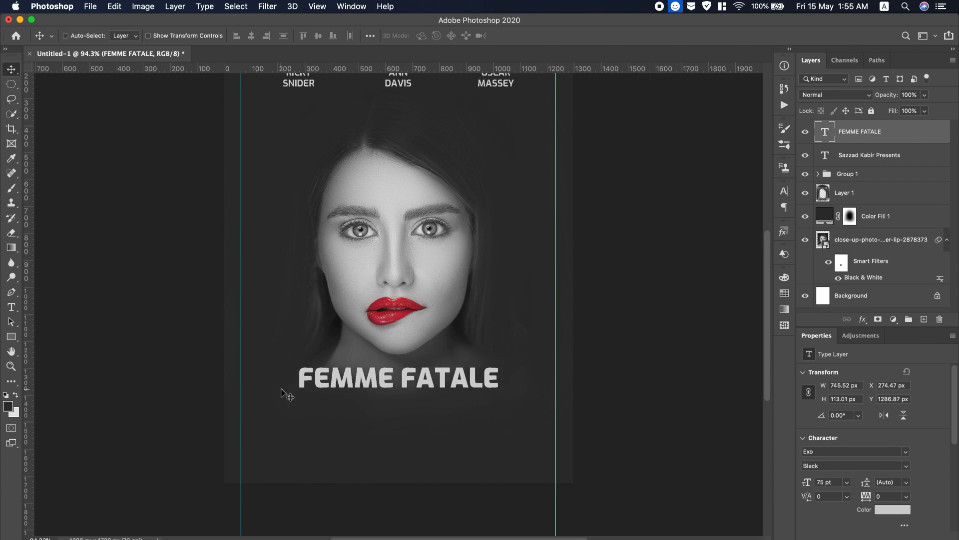
# Apply a reversed red linear Gradient Overlay at 90° and 70% scale to the FEMME FATALE title.
pyautogui.doubleClick(933, 134)
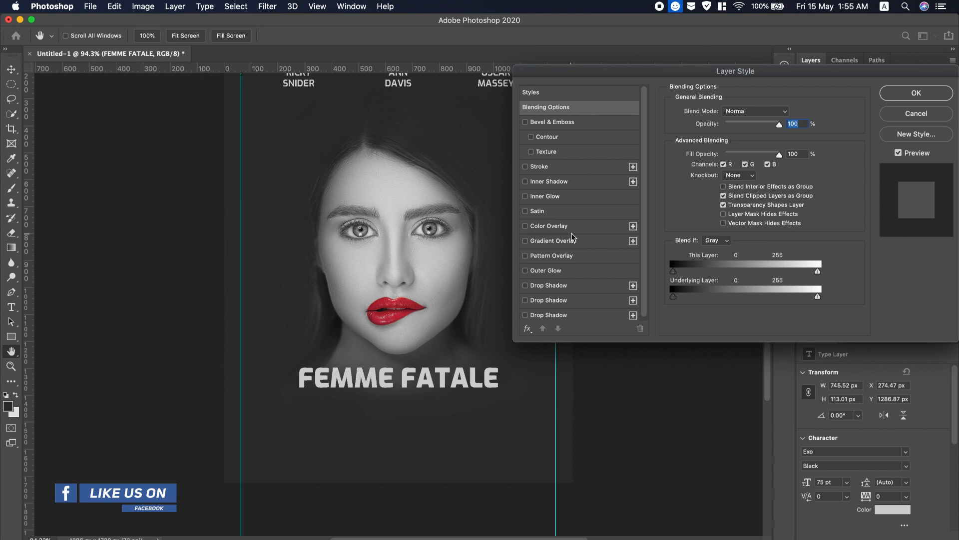
pyautogui.click(568, 242)
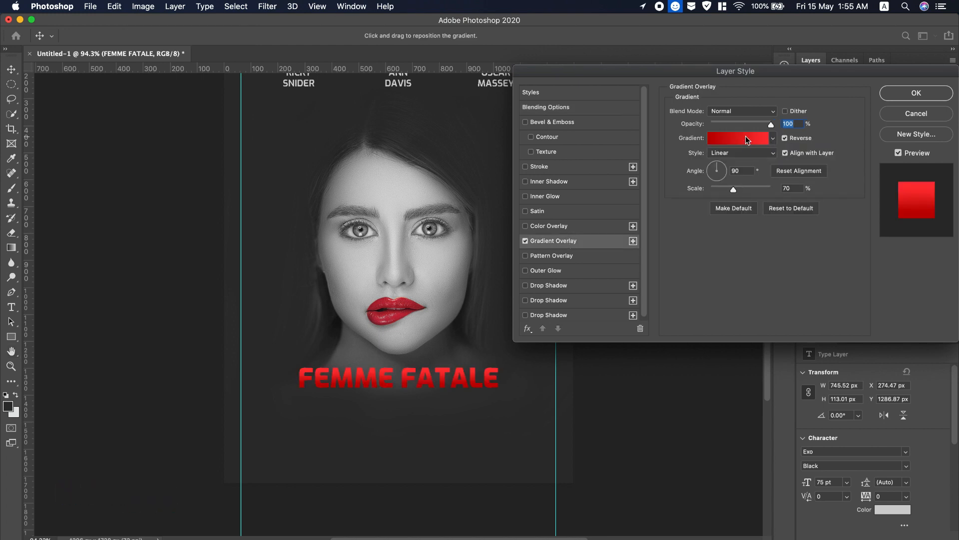
pyautogui.click(911, 95)
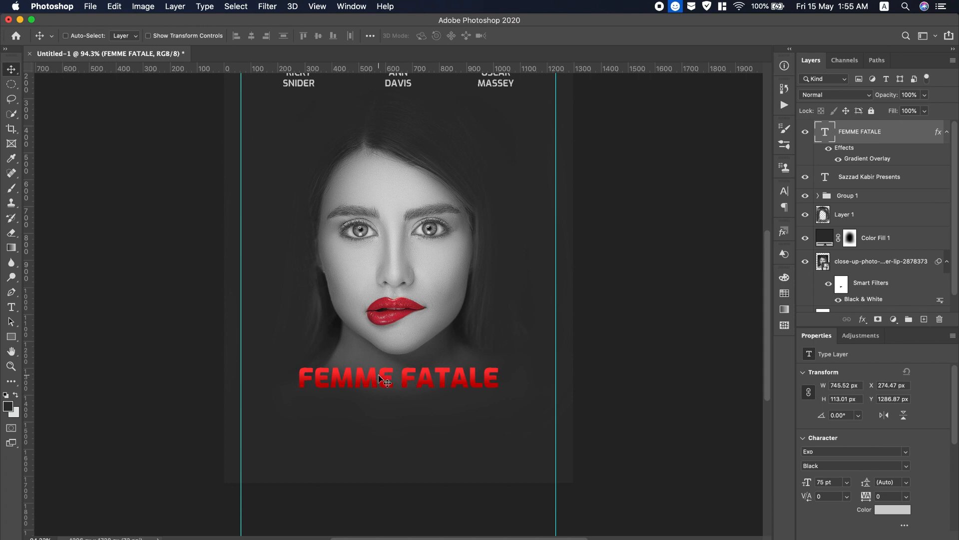
# Duplicate the FEMME FATALE title just below itself and replace the copy's text with "YOU CAN'T ESCAPE HER BEAUTY" from the notes.
pyautogui.moveTo(380, 379); pyautogui.dragTo(381, 393)
pyautogui.doubleClick(380, 394)
pyautogui.scroll(-3, 600, 2)
pyautogui.moveTo(788, 74); pyautogui.dragTo(644, 74)
pyautogui.press('super+c')
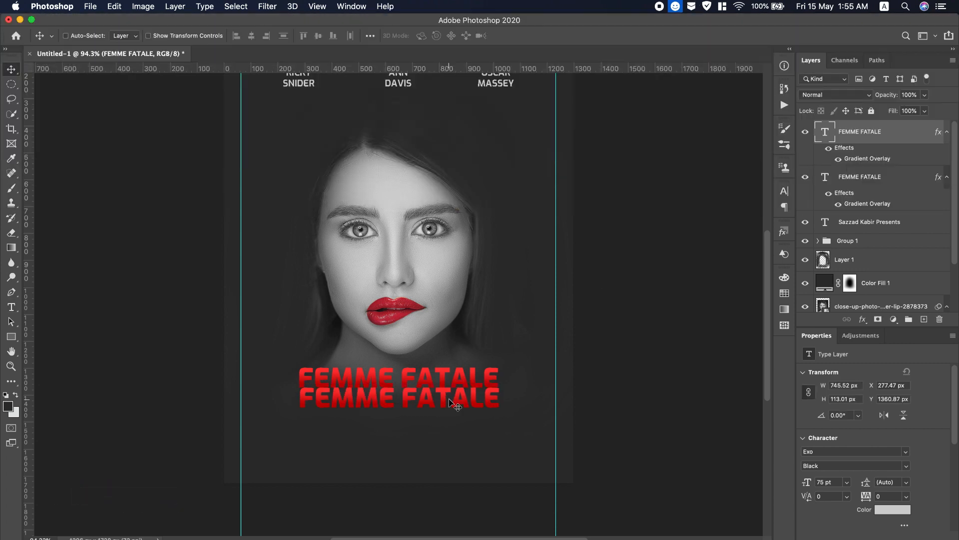
pyautogui.press('super+v')
pyautogui.press('super+a')
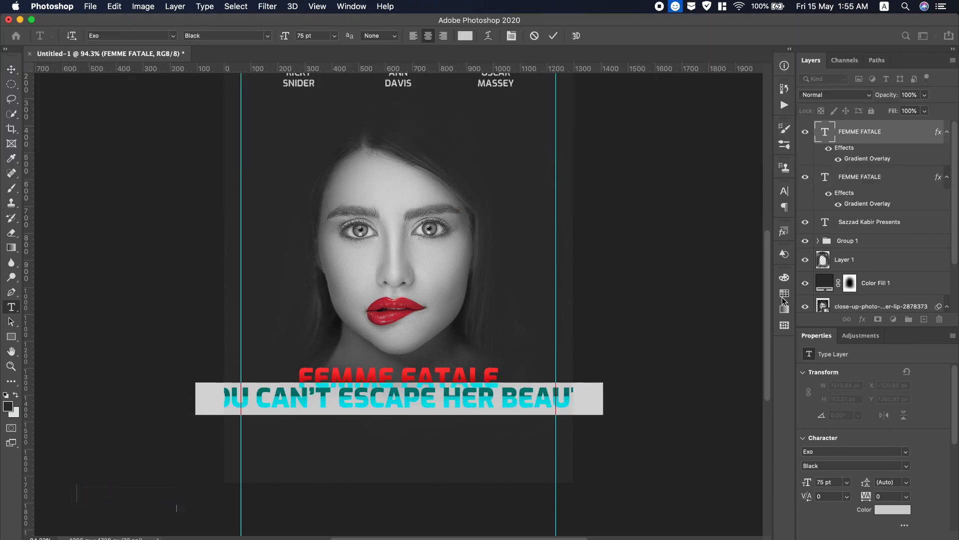
# Hide the tagline layer's effects and set its font size to 25 pt.
pyautogui.click(828, 149)
pyautogui.click(784, 191)
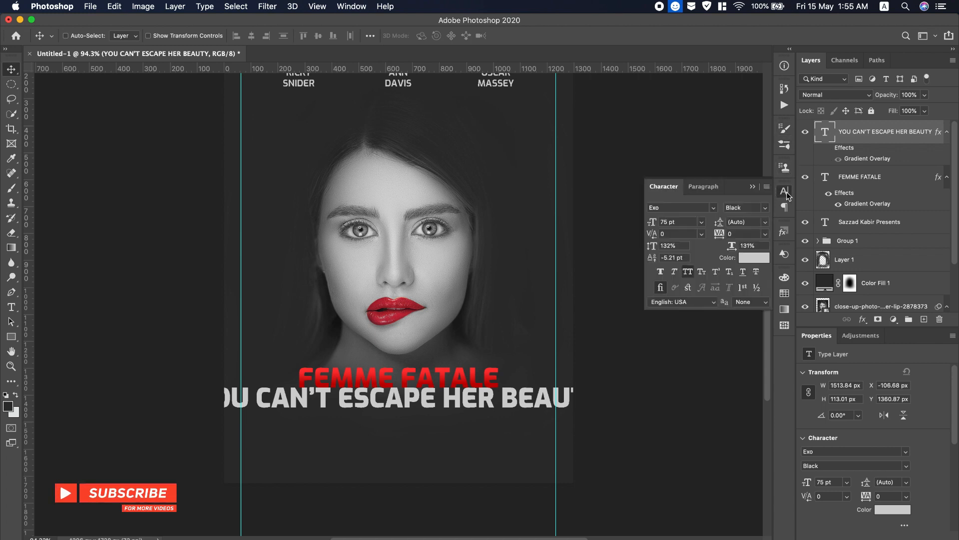
pyautogui.moveTo(652, 221); pyautogui.dragTo(622, 228)
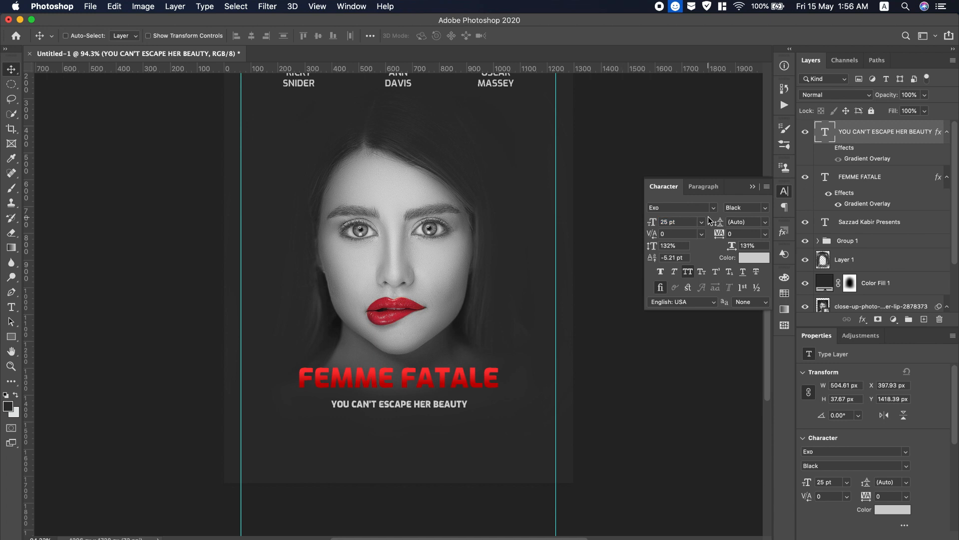
# Set the tagline to the Medium style with tracking 200, and move it up close beneath the title.
pyautogui.click(744, 207)
pyautogui.click(748, 270)
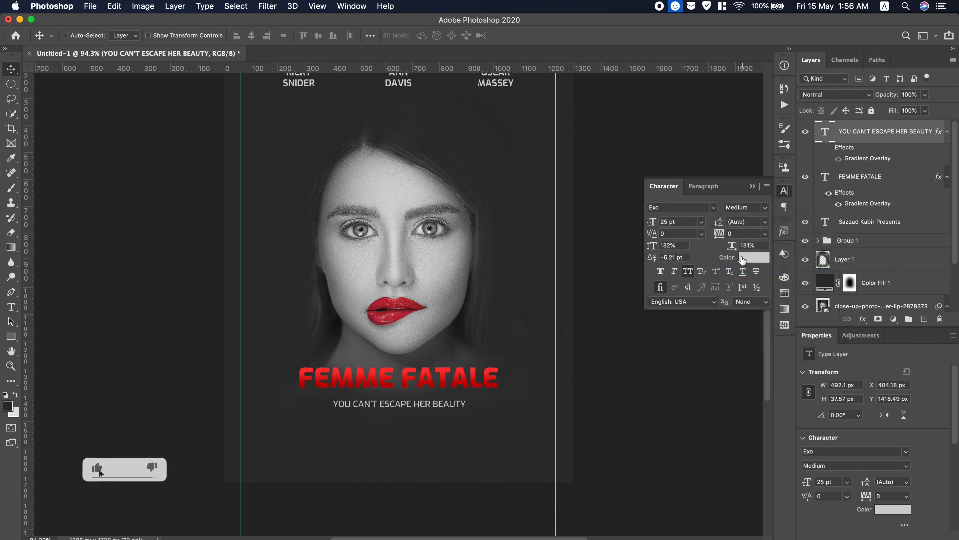
pyautogui.moveTo(721, 237); pyautogui.dragTo(725, 236)
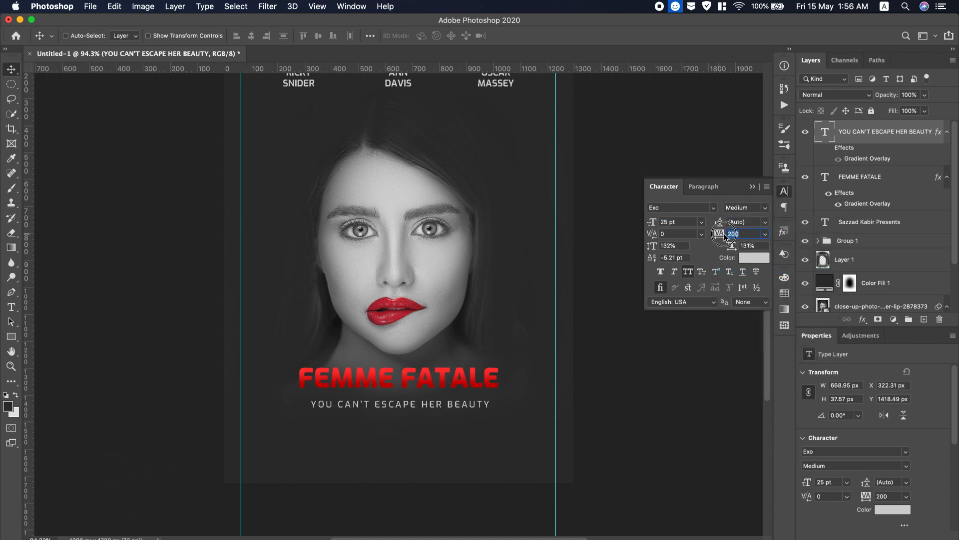
pyautogui.click(753, 186)
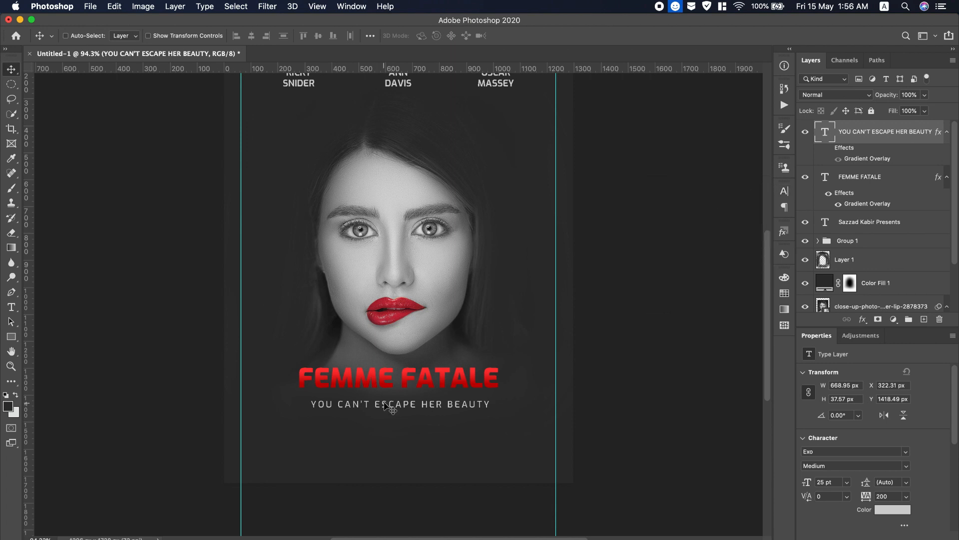
pyautogui.moveTo(388, 407); pyautogui.dragTo(385, 399)
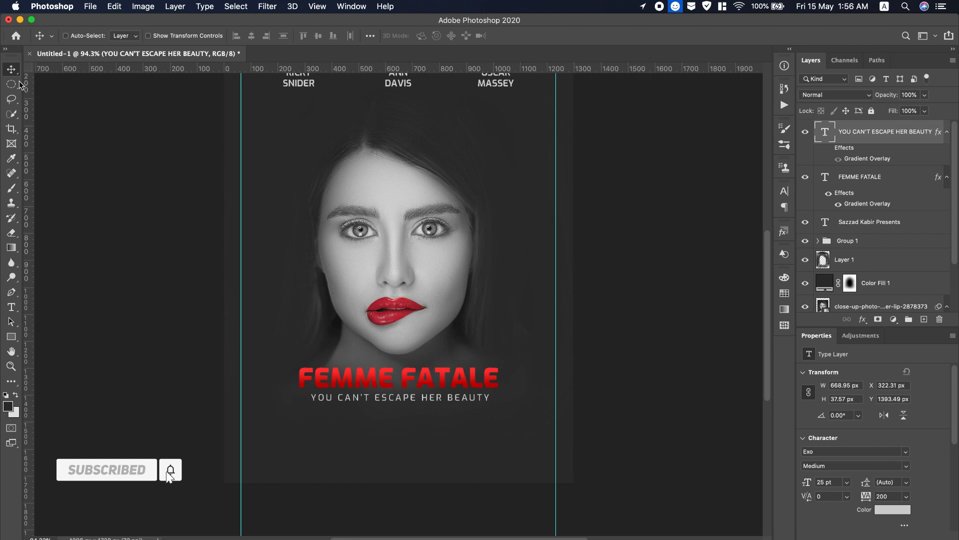
# Switch to Finder and place movie-poster-credits-png-5-transparent.png from the Movie Credit folder in Documents onto the poster.
pyautogui.press('super+Tab')
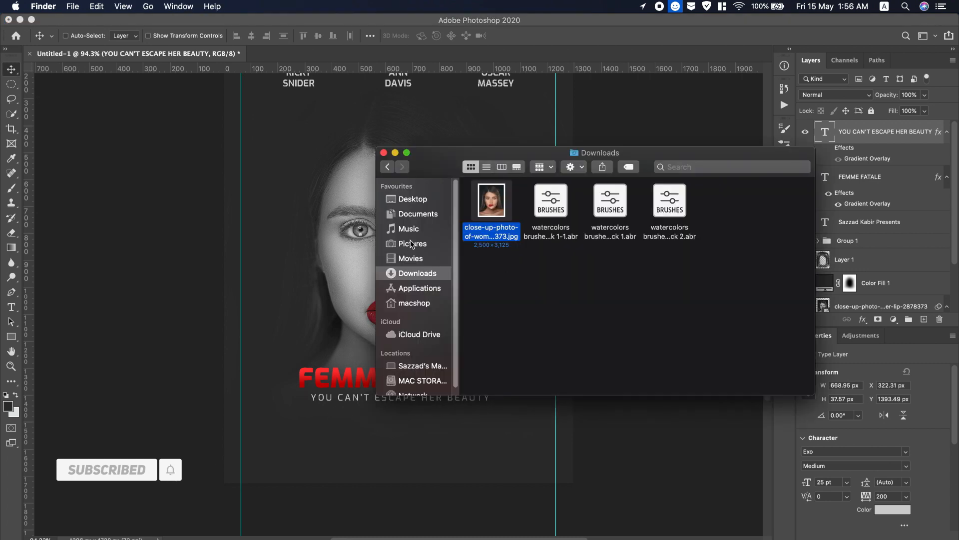
pyautogui.click(415, 214)
pyautogui.doubleClick(636, 195)
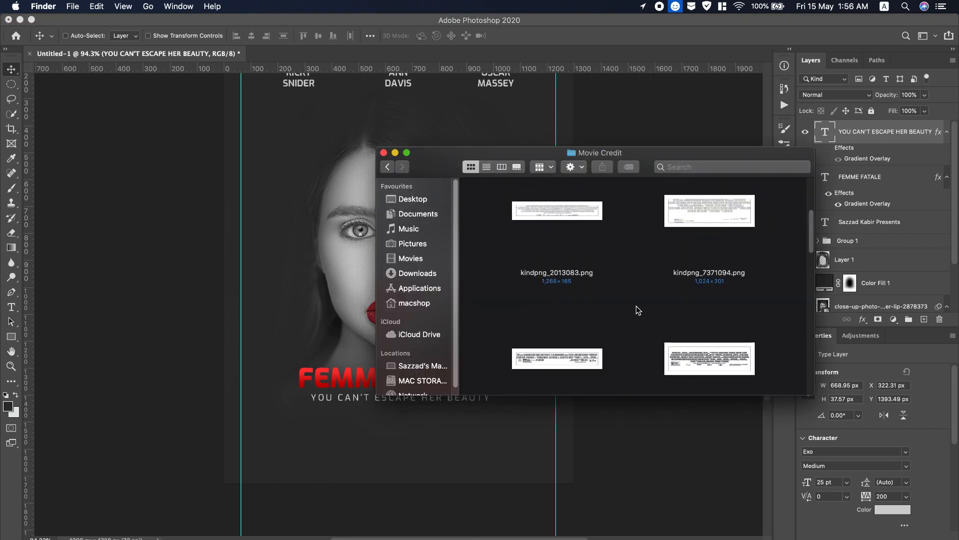
pyautogui.scroll(-1, 636, 306)
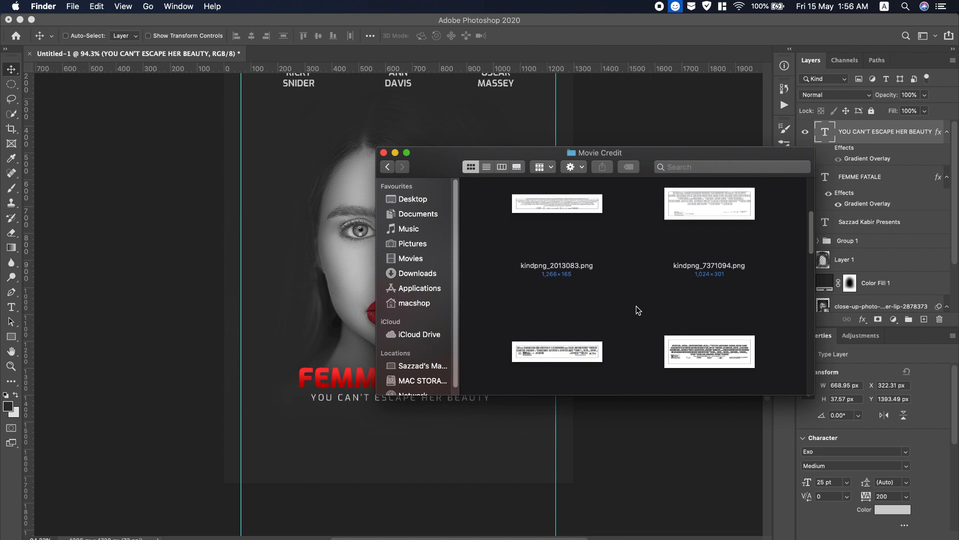
pyautogui.scroll(-5, 637, 306)
pyautogui.moveTo(604, 324); pyautogui.dragTo(377, 428)
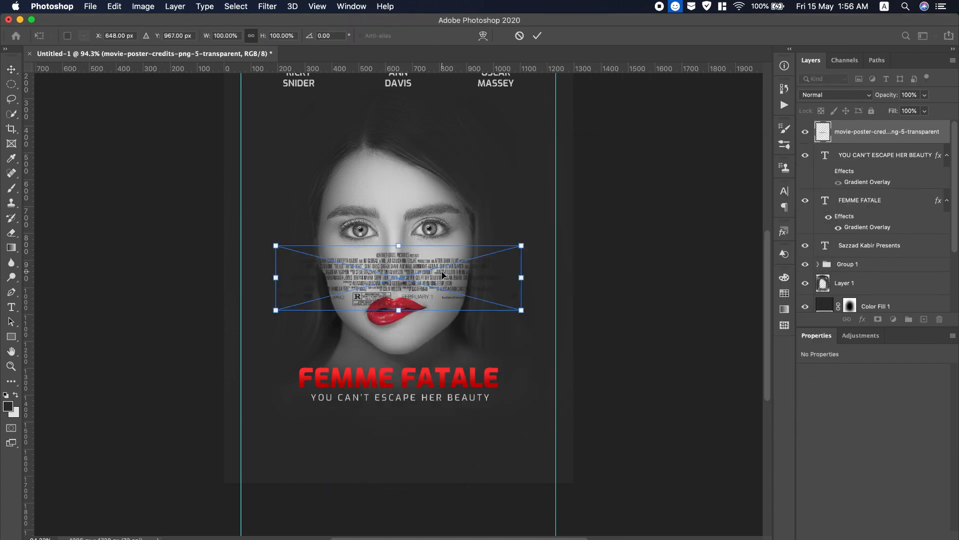
# Move the placed credits block below the tagline and enlarge it to about 1027 × 228 px.
pyautogui.moveTo(443, 276); pyautogui.dragTo(481, 438)
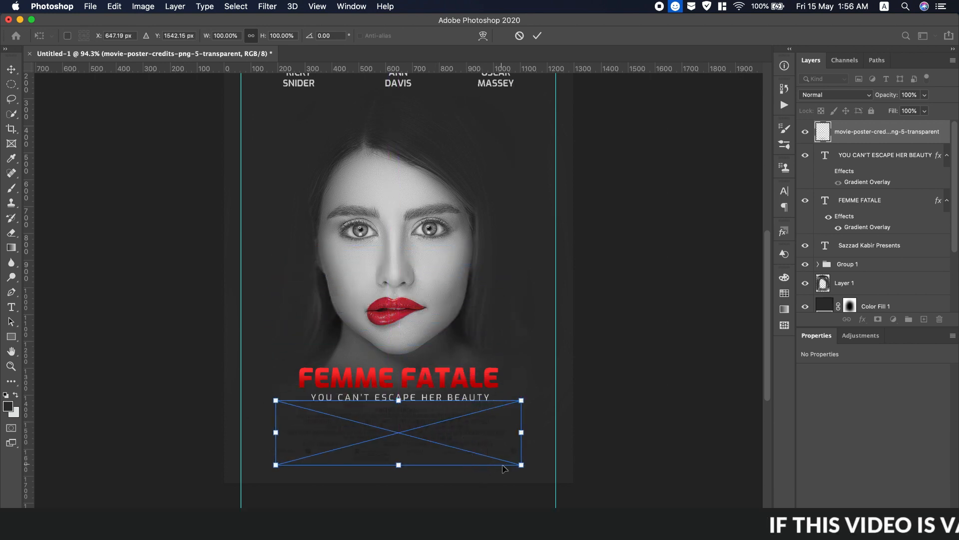
pyautogui.moveTo(521, 465); pyautogui.dragTo(533, 469)
pyautogui.moveTo(497, 439); pyautogui.dragTo(499, 444)
pyautogui.click(537, 36)
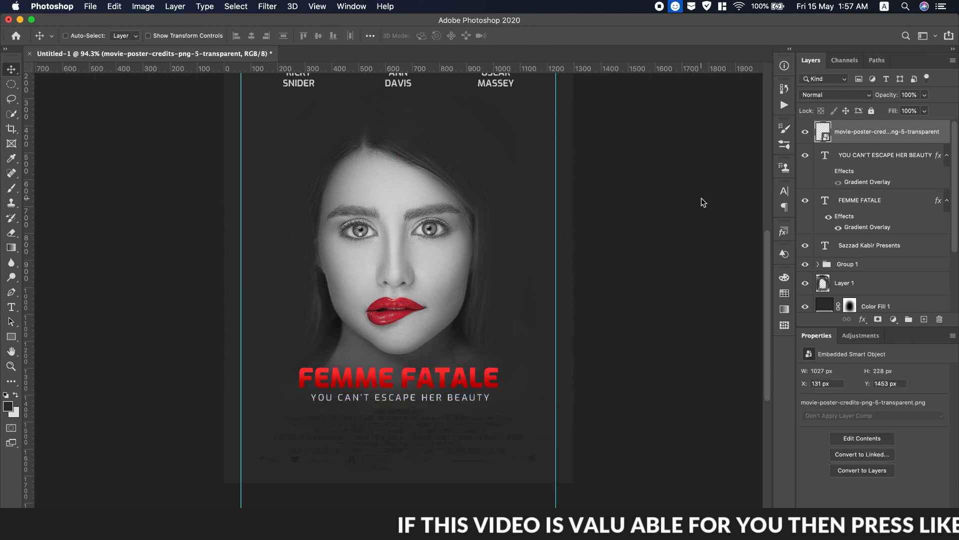
# Apply a light grey #cbcbcb Color Overlay in Normal mode at 100% opacity to the credits block.
pyautogui.doubleClick(946, 135)
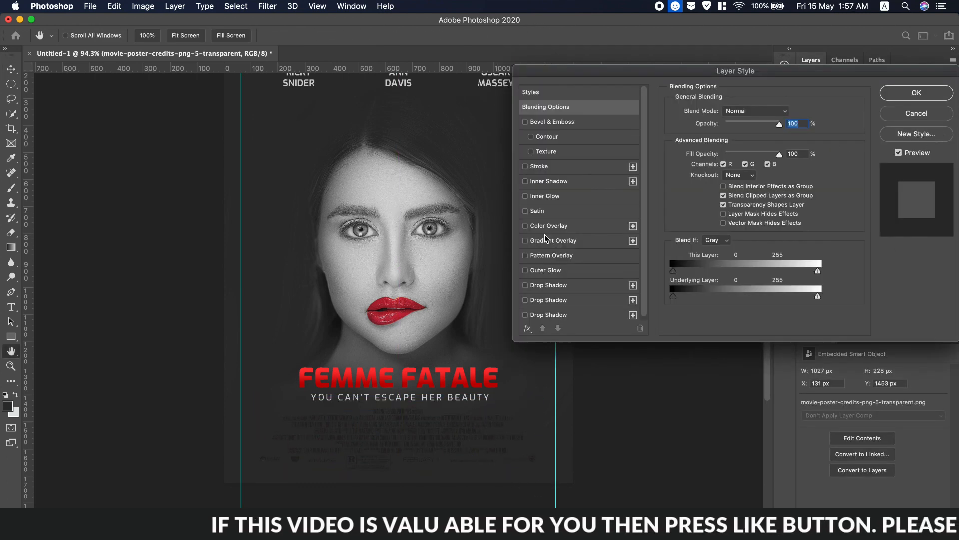
pyautogui.click(539, 227)
pyautogui.click(786, 113)
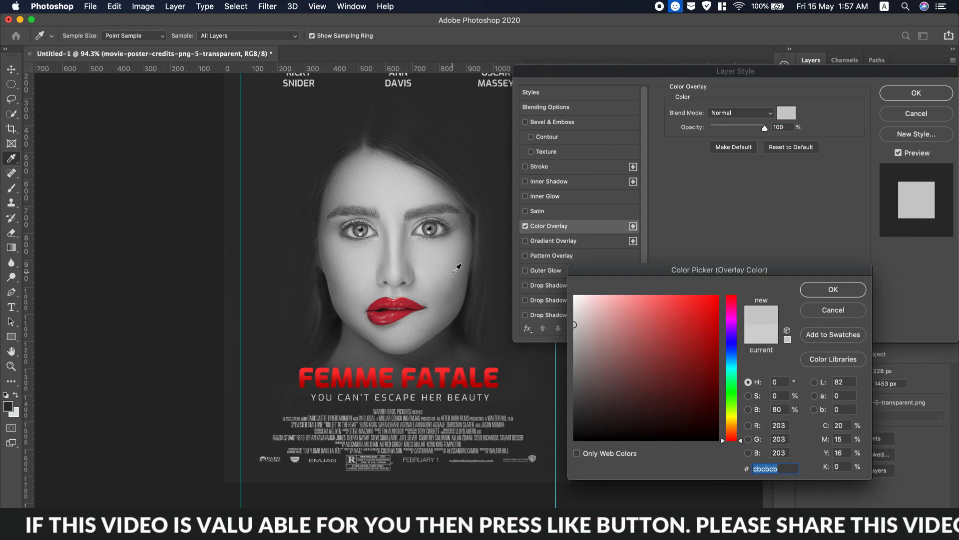
pyautogui.click(832, 290)
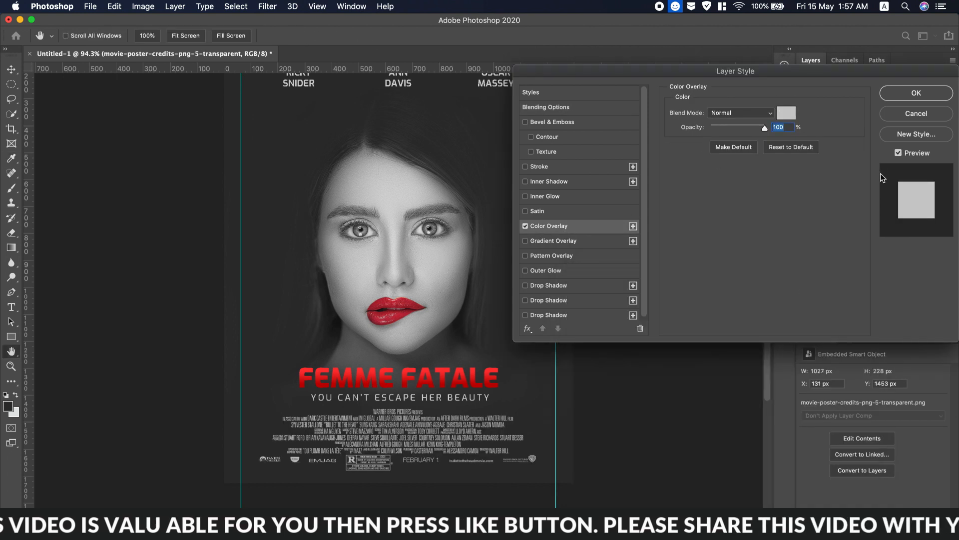
pyautogui.click(925, 94)
# Draw a black rectangle about 464 × 91 px above the woman's head and round its corners to 33 px.
pyautogui.scroll(3, 431, 326)
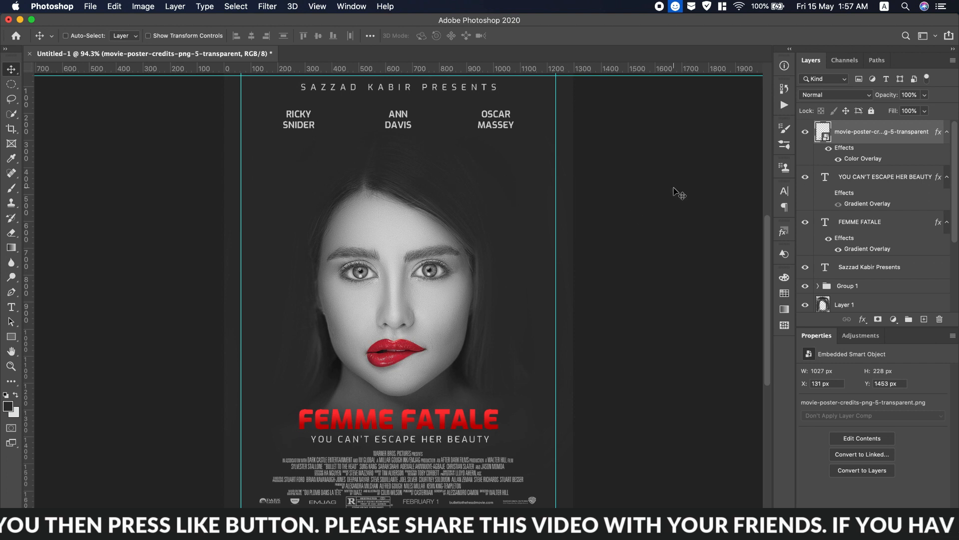
pyautogui.click(11, 337)
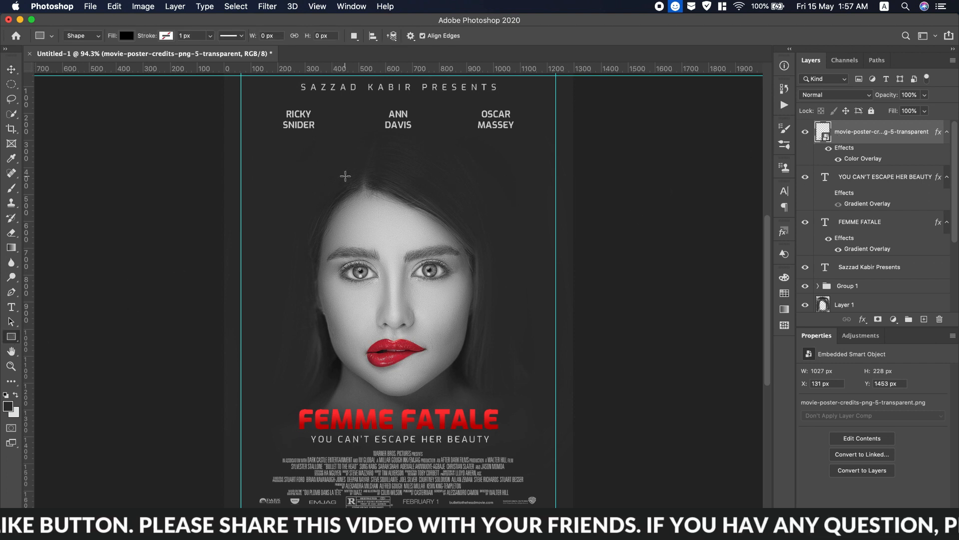
pyautogui.moveTo(352, 158); pyautogui.dragTo(477, 182)
pyautogui.moveTo(815, 453); pyautogui.dragTo(825, 452)
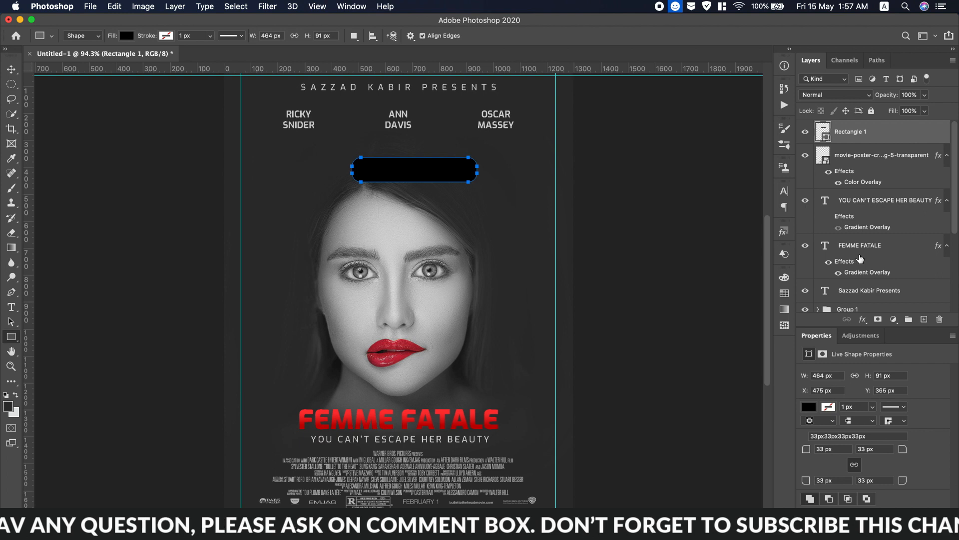
# Recolour the rounded rectangle above the woman's head to bright red #fc1026.
pyautogui.doubleClick(827, 139)
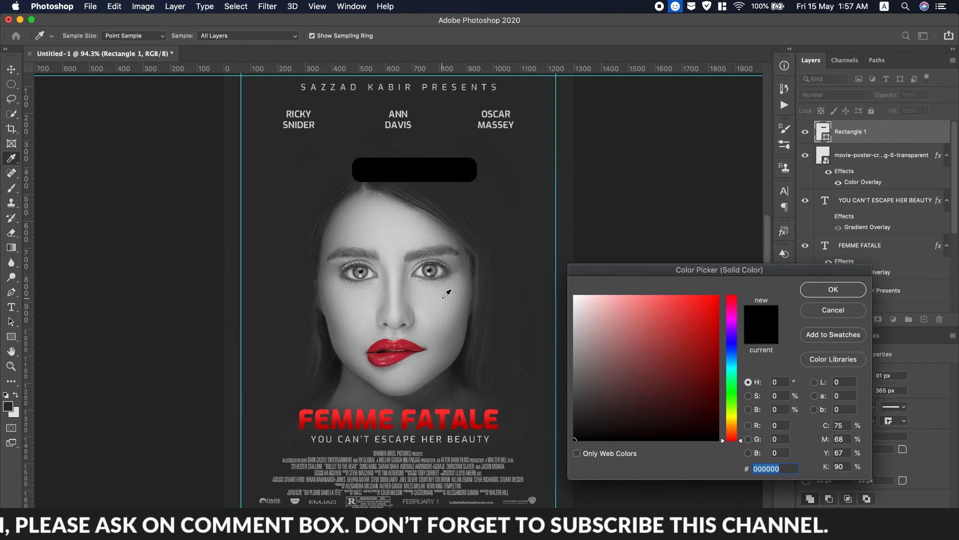
pyautogui.click(390, 354)
pyautogui.moveTo(672, 370); pyautogui.dragTo(710, 297)
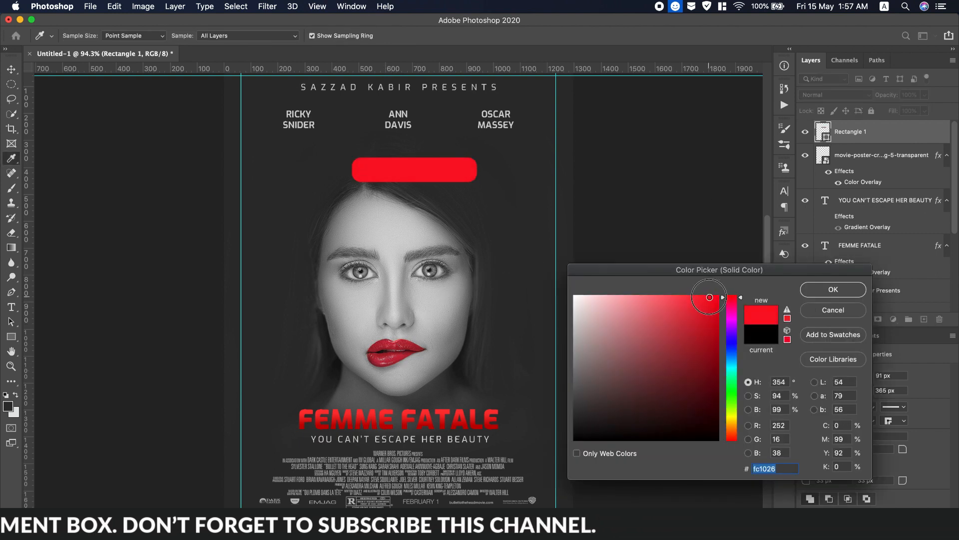
pyautogui.click(820, 289)
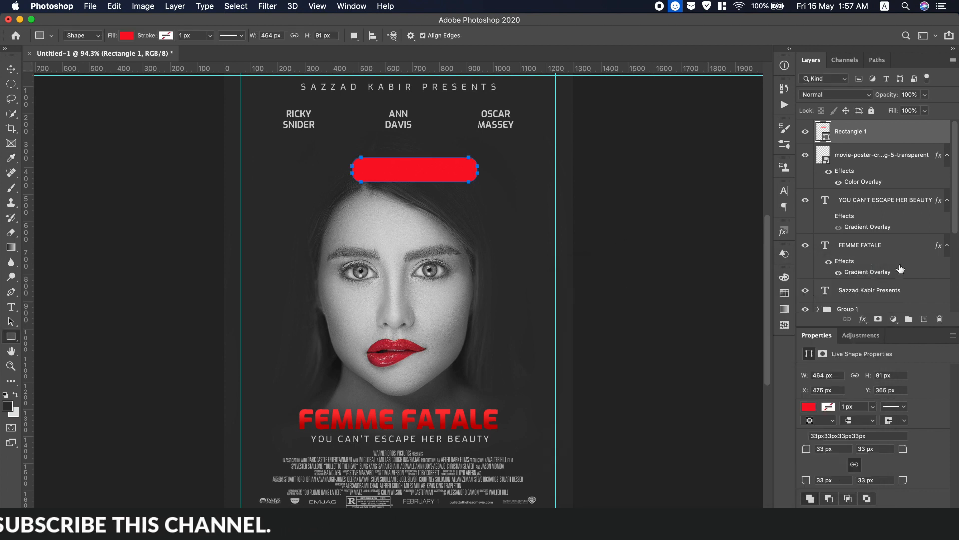
# Centre the red rounded rectangle horizontally on the poster by aligning it with the Background layer.
pyautogui.scroll(-5, 901, 269)
pyautogui.click(870, 300)
pyautogui.click(11, 69)
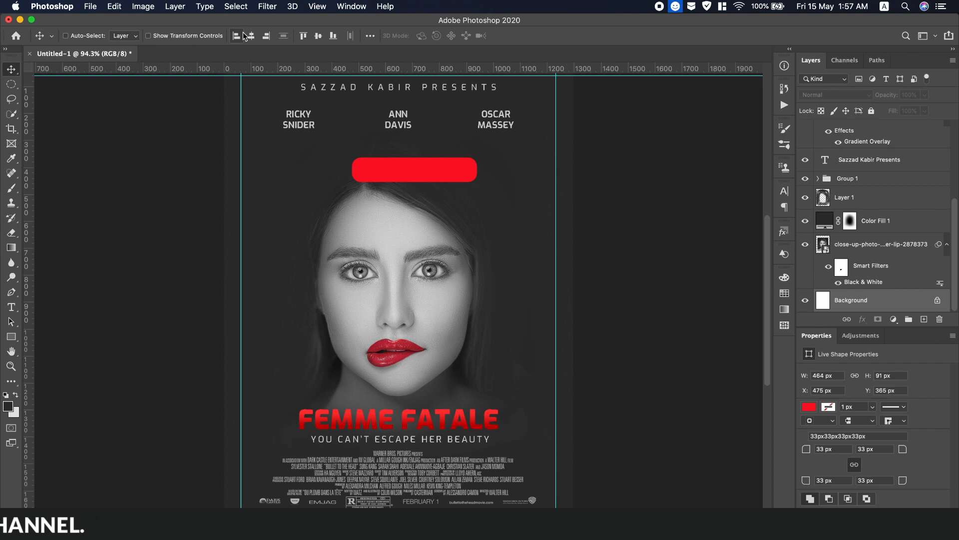
pyautogui.click(252, 35)
pyautogui.scroll(5, 875, 151)
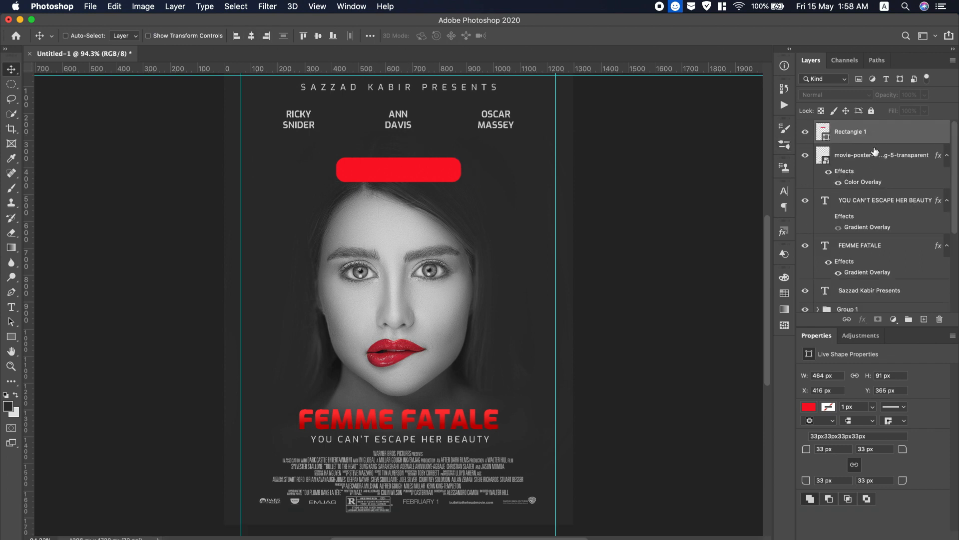
# Move the red rectangle up to Y 314 px and lower its layer fill to 66%.
pyautogui.click(861, 143)
pyautogui.moveTo(401, 176); pyautogui.dragTo(402, 165)
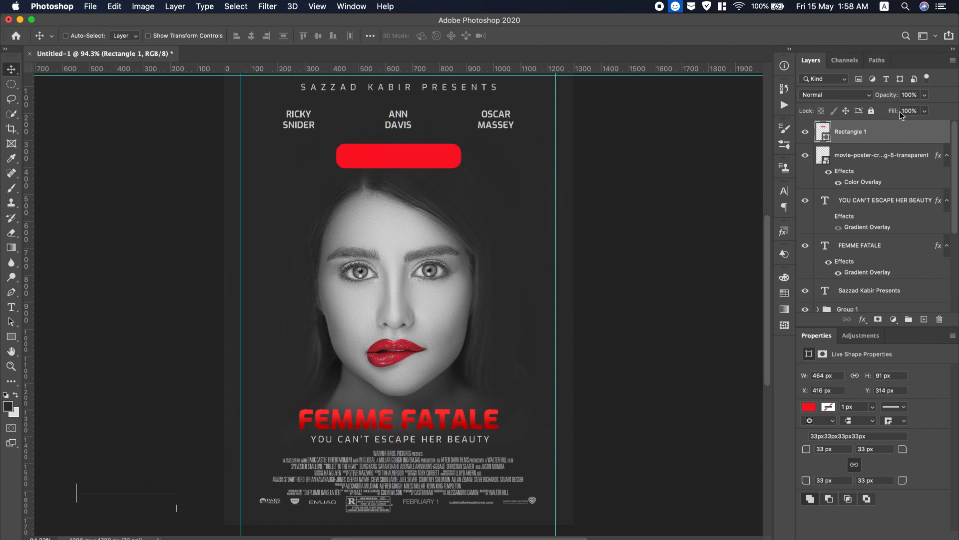
pyautogui.moveTo(894, 114); pyautogui.dragTo(878, 115)
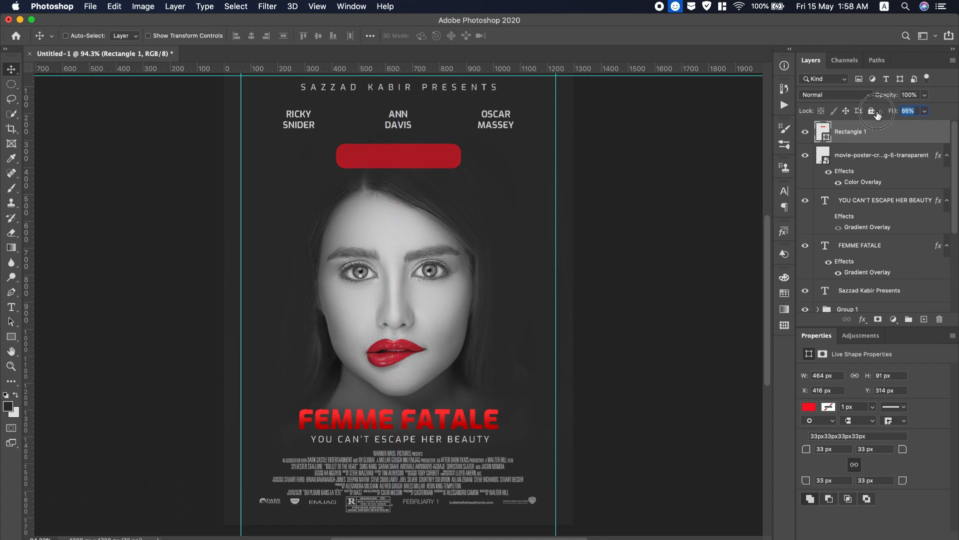
# Add a new COMING SOON text line over the woman's forehead, on its own layer.
pyautogui.click(11, 308)
pyautogui.click(564, 200)
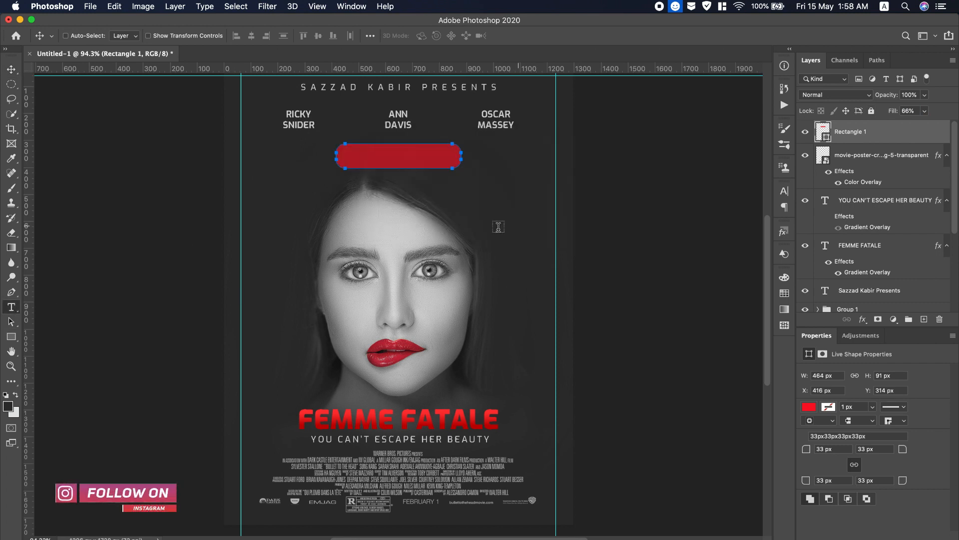
pyautogui.click(347, 250)
pyautogui.click(555, 199)
pyautogui.scroll(-3, 871, 274)
pyautogui.scroll(3, 871, 280)
pyautogui.scroll(-3, 870, 281)
pyautogui.scroll(3, 870, 275)
pyautogui.click(865, 163)
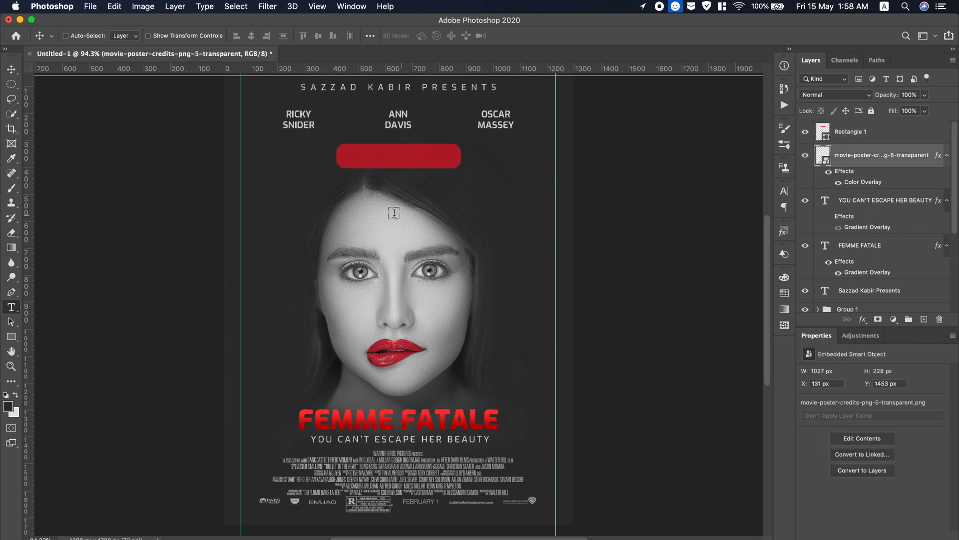
pyautogui.click(395, 213)
pyautogui.write('COMING SOON')
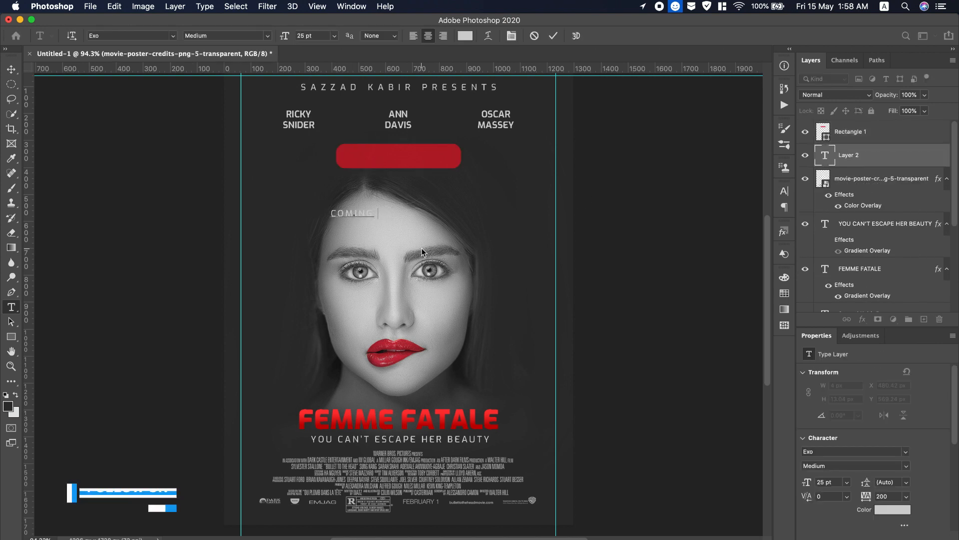
# Set the COMING SOON text's tracking to 0 and its Exo font style to Black.
pyautogui.press('super+a')
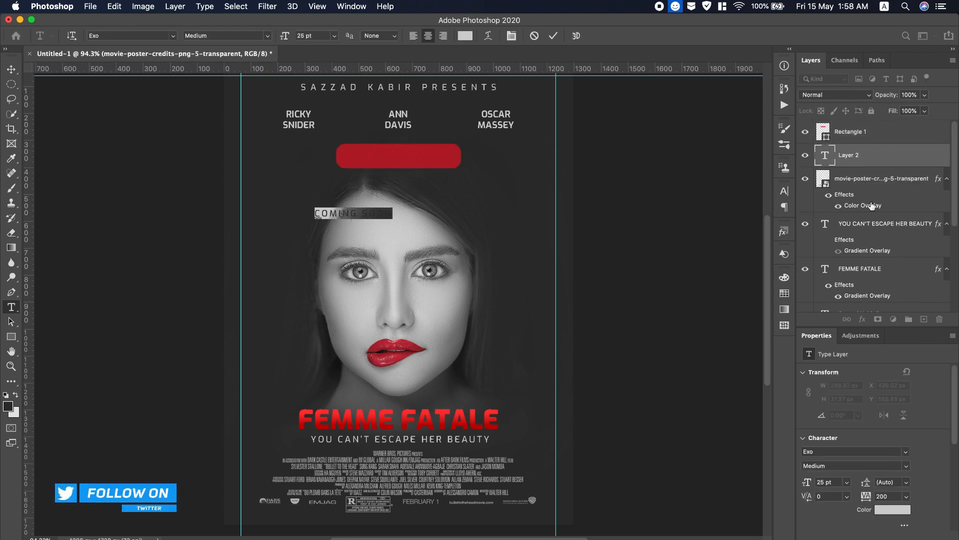
pyautogui.click(784, 192)
pyautogui.click(765, 233)
pyautogui.click(752, 301)
pyautogui.click(745, 207)
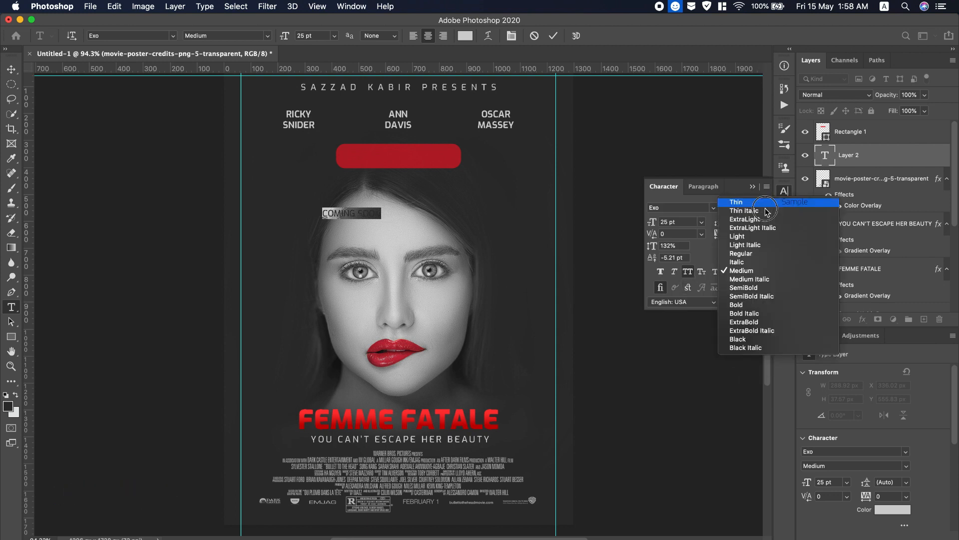
pyautogui.click(749, 326)
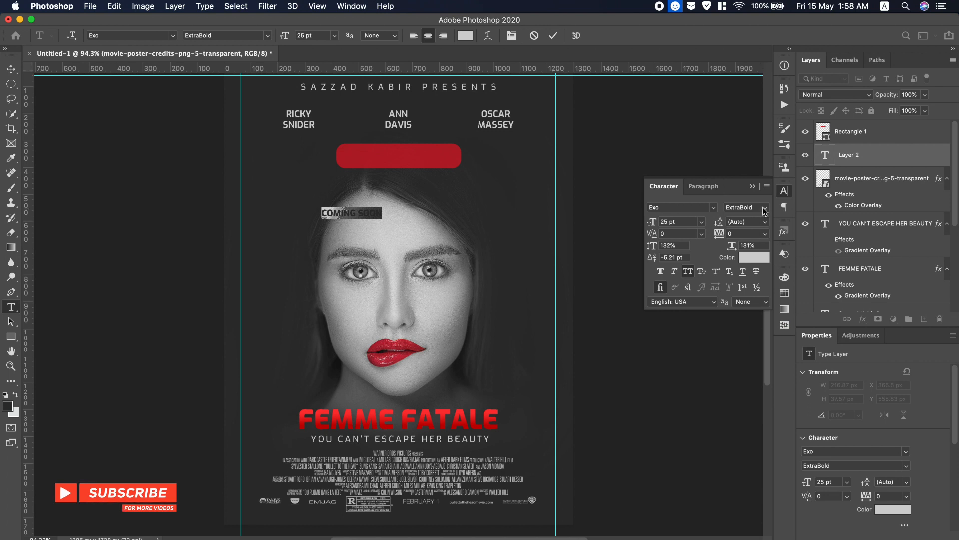
pyautogui.click(765, 207)
pyautogui.click(739, 338)
# Move the COMING SOON text onto the red rectangle and enlarge it to 42 pt.
pyautogui.moveTo(370, 235); pyautogui.dragTo(403, 178)
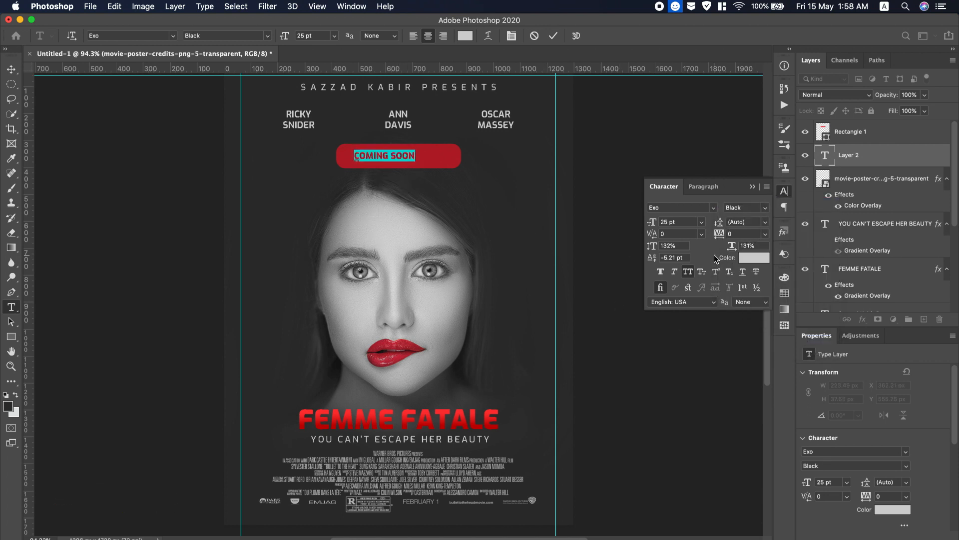
pyautogui.moveTo(651, 223); pyautogui.dragTo(654, 225)
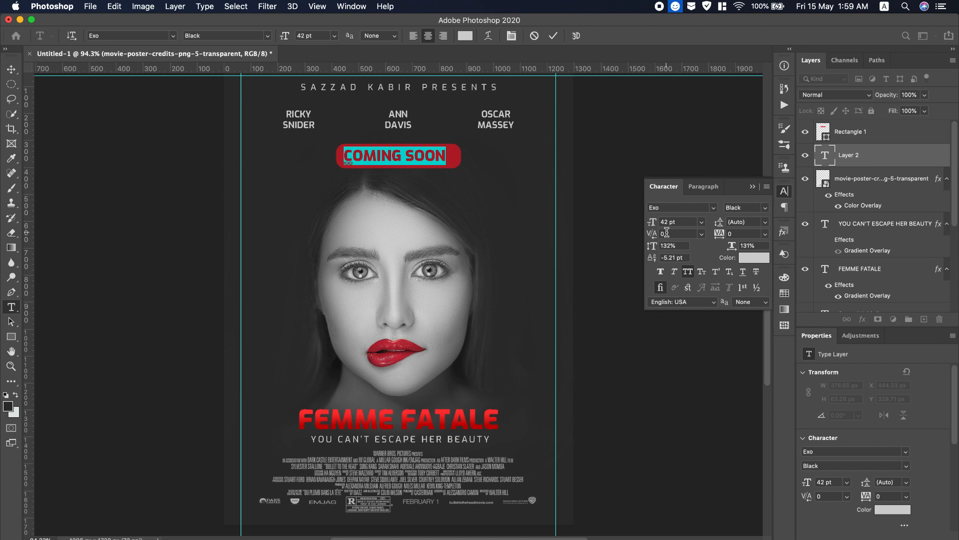
pyautogui.click(879, 156)
# Place the COMING SOON layer above Rectangle 1 and centre the two on each other horizontally and vertically.
pyautogui.moveTo(908, 159); pyautogui.dragTo(909, 131)
pyautogui.keyDown('shift'); pyautogui.click(904, 161); pyautogui.keyUp('shift')
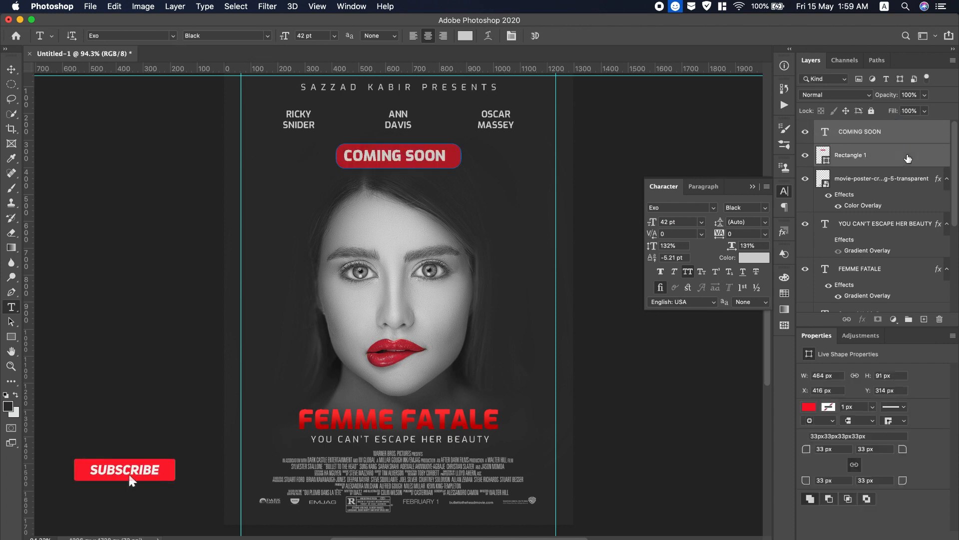
pyautogui.press('v')
pyautogui.click(252, 36)
pyautogui.click(318, 36)
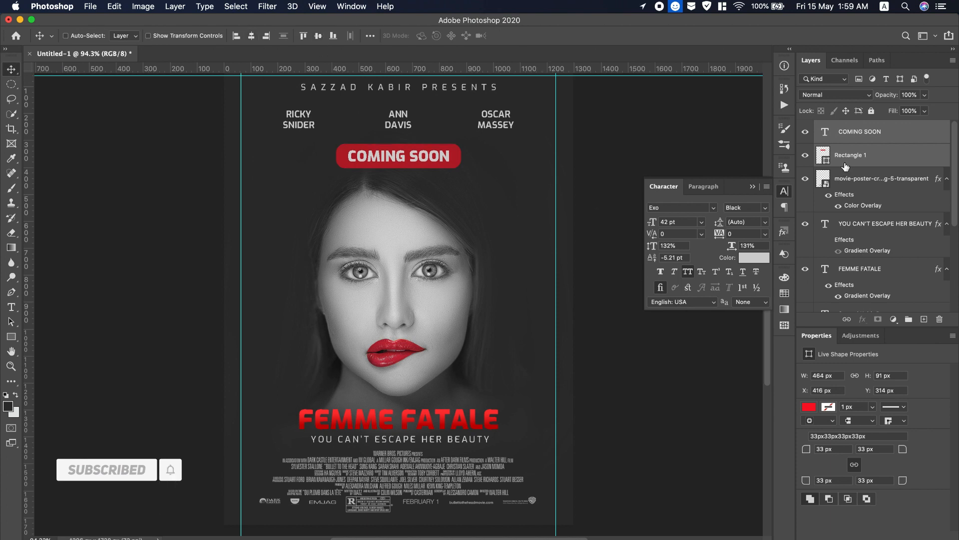
# Check the COMING SOON text's colour in the colour picker and leave text editing.
pyautogui.click(816, 138)
pyautogui.doubleClick(823, 134)
pyautogui.click(465, 35)
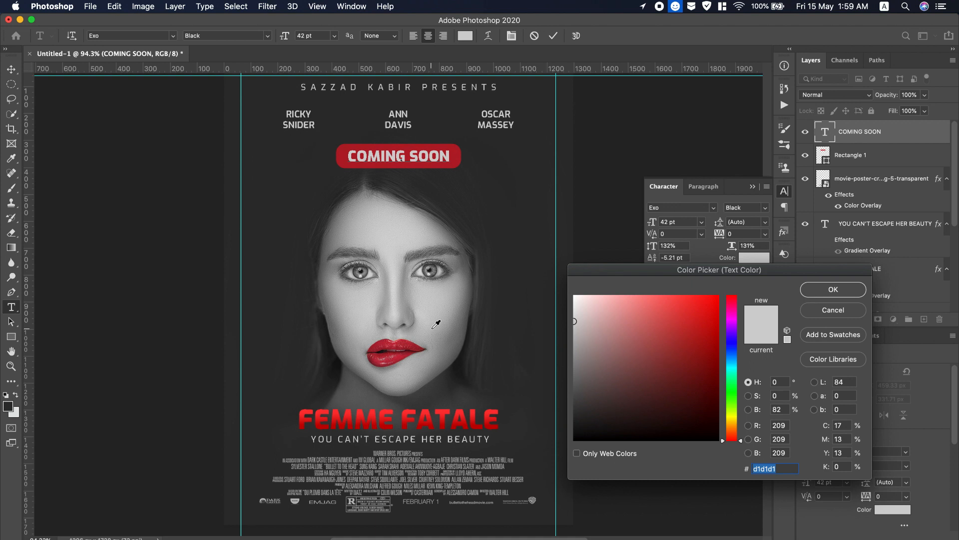
pyautogui.click(839, 293)
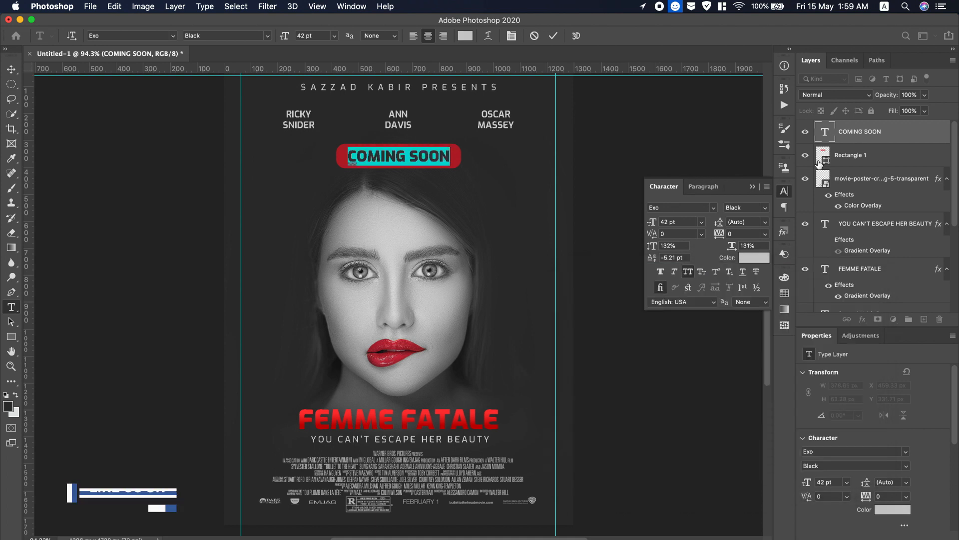
pyautogui.hotkey('ctrl', 'Return')
pyautogui.press('v')
# Mask the COMING SOON letter outlines out of the red rectangle with an inverted layer mask from the text selection.
pyautogui.click(851, 159)
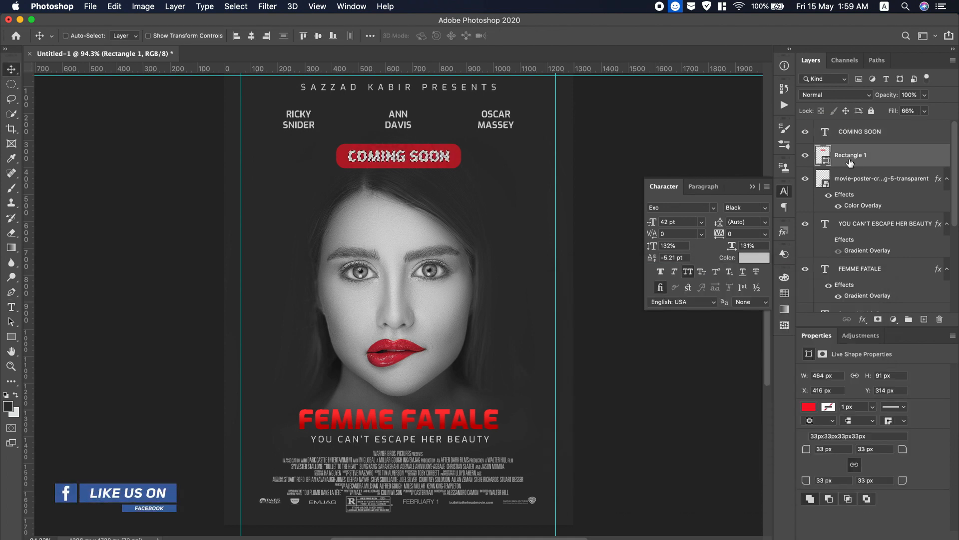
pyautogui.click(878, 321)
pyautogui.press('super+z')
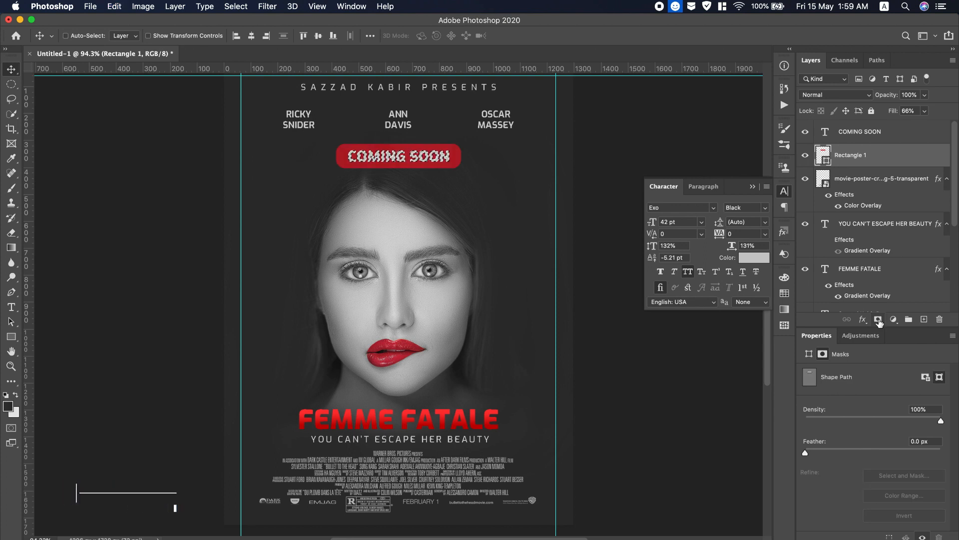
pyautogui.click(879, 320)
# Hide the COMING SOON text layer and delete it, keeping the masked rectangle.
pyautogui.click(806, 133)
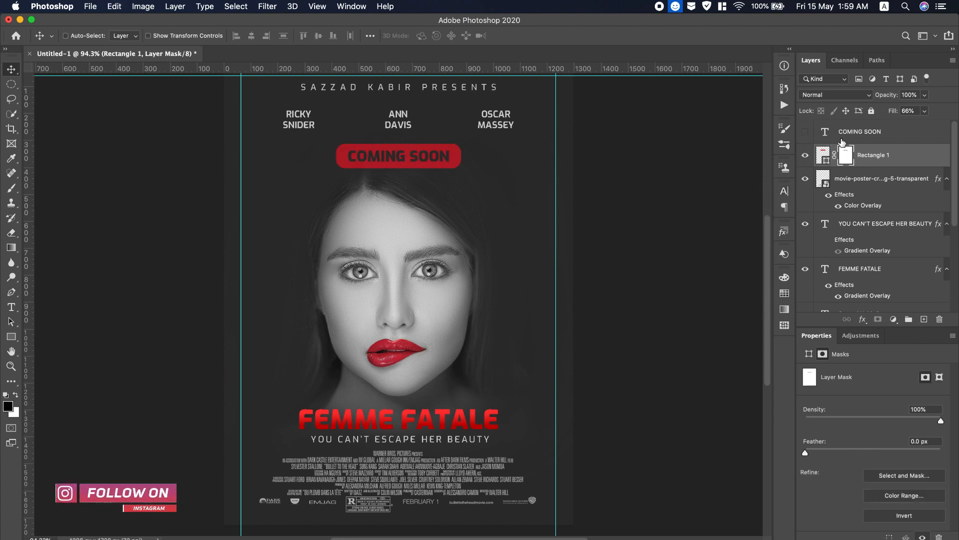
pyautogui.rightClick(870, 133)
pyautogui.click(755, 91)
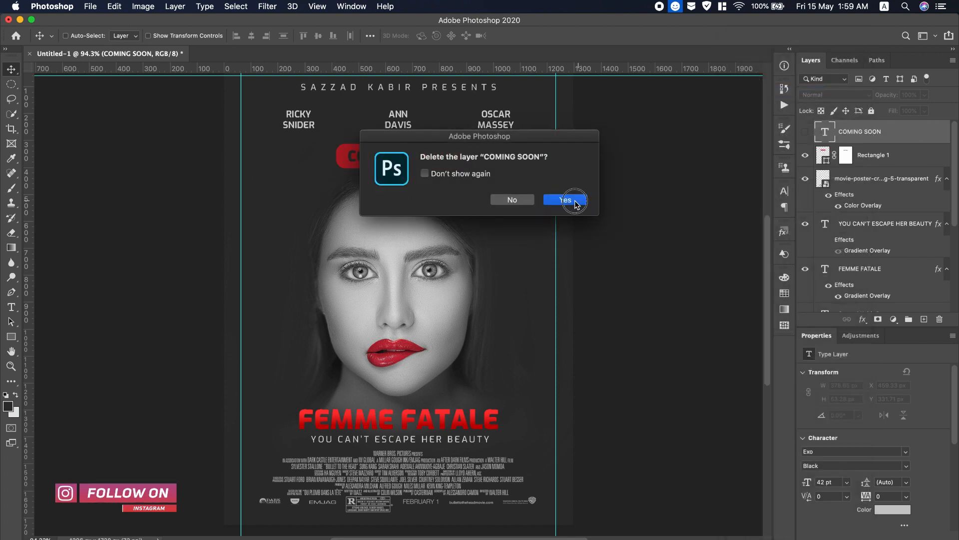
pyautogui.click(567, 200)
# Clear all guides from the poster and zoom out to 66.7% to show the whole design.
pyautogui.scroll(2, 473, 230)
pyautogui.scroll(-4, 472, 230)
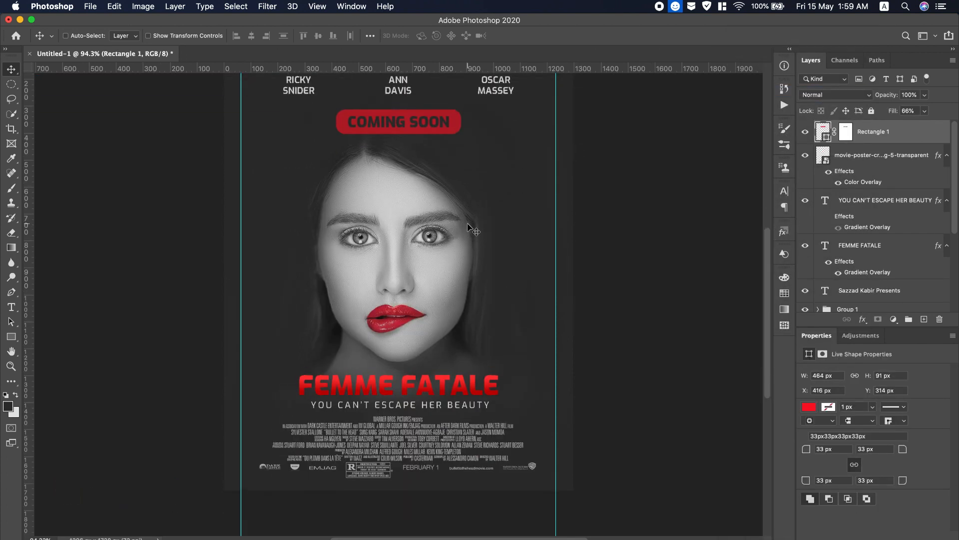
pyautogui.click(318, 6)
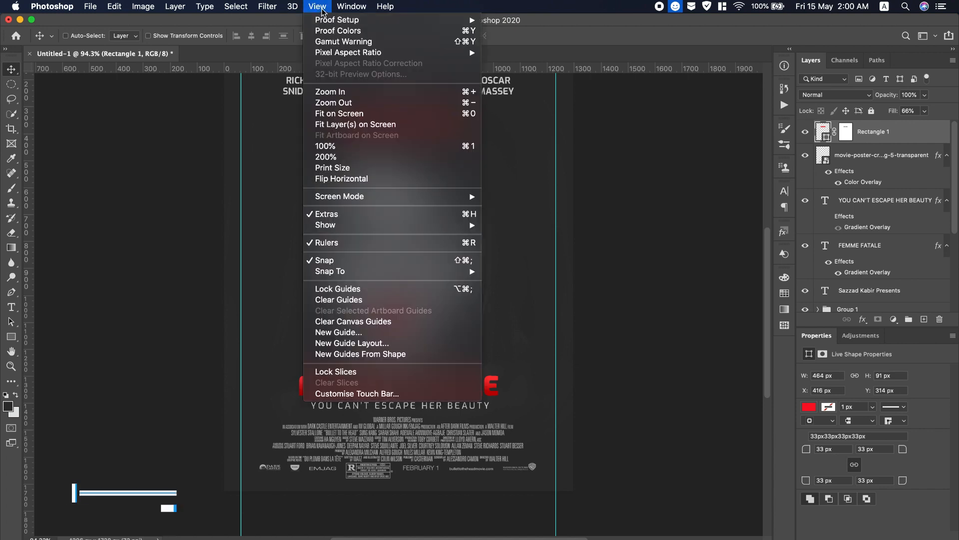
pyautogui.click(341, 299)
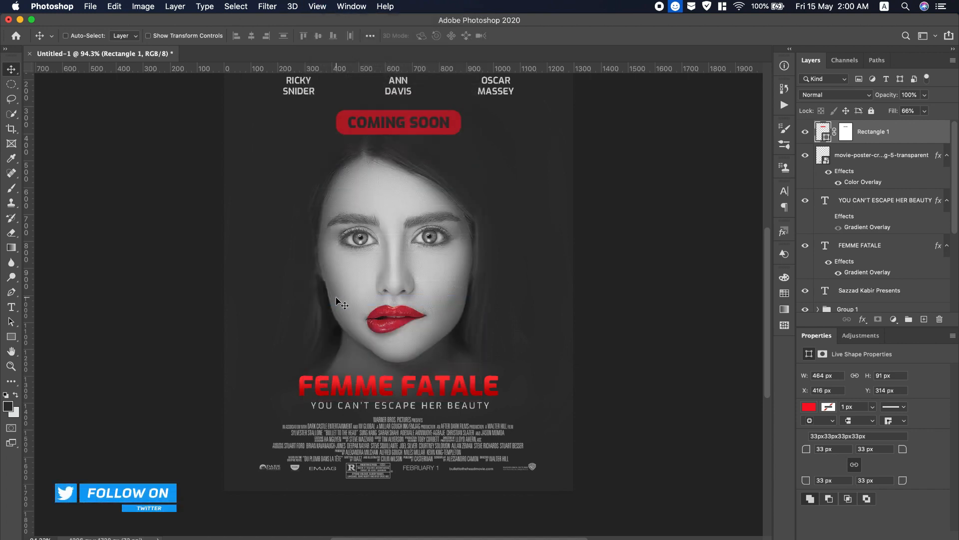
pyautogui.click(9, 368)
pyautogui.keyDown('alt'); pyautogui.click(394, 363); pyautogui.keyUp('alt')
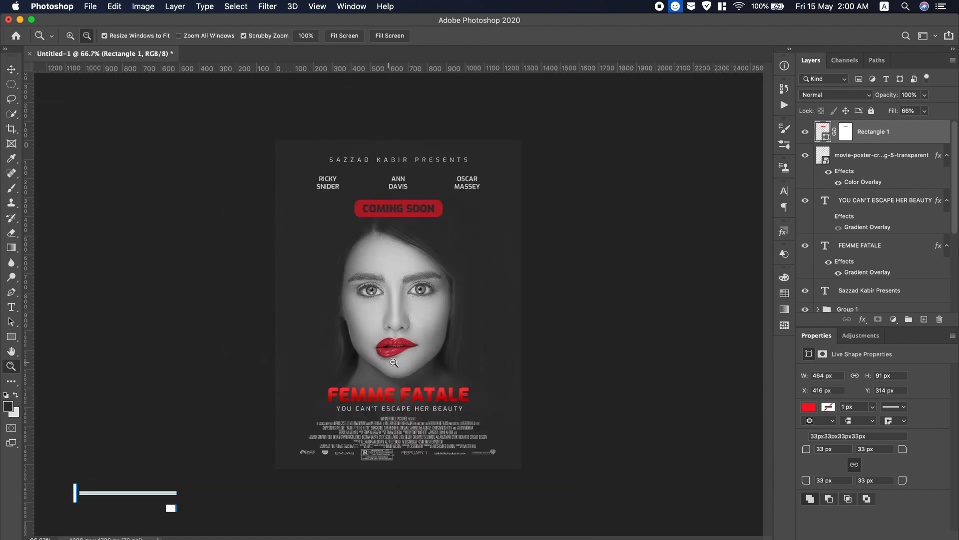
# Save the poster to the Desktop in Photoshop format as FEMME FATALE Final.psd.
pyautogui.click(90, 6)
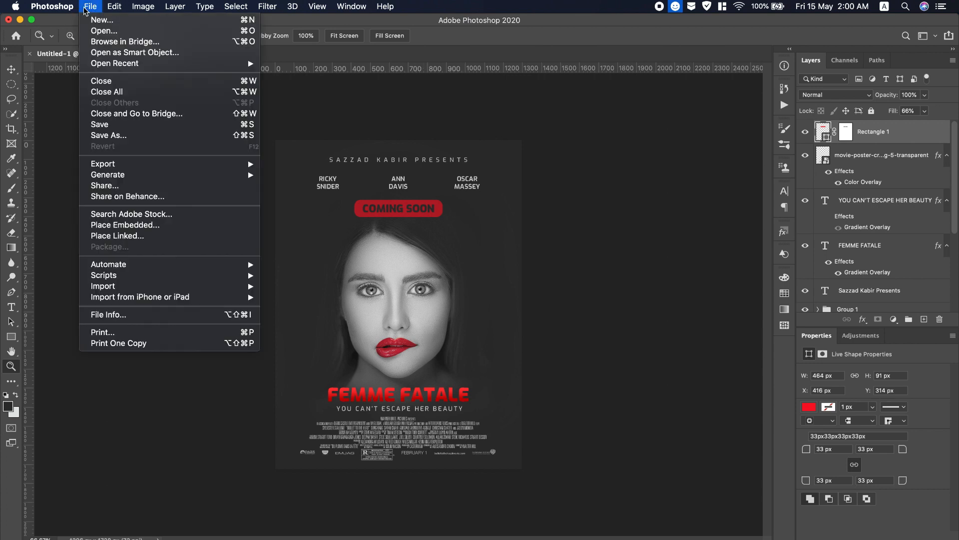
pyautogui.click(128, 137)
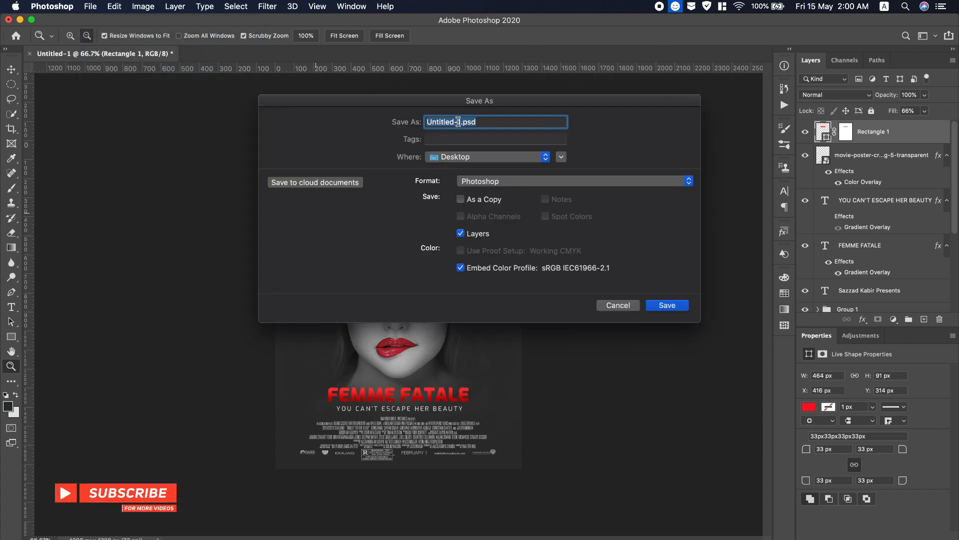
pyautogui.write('FEMME FATALE Final')
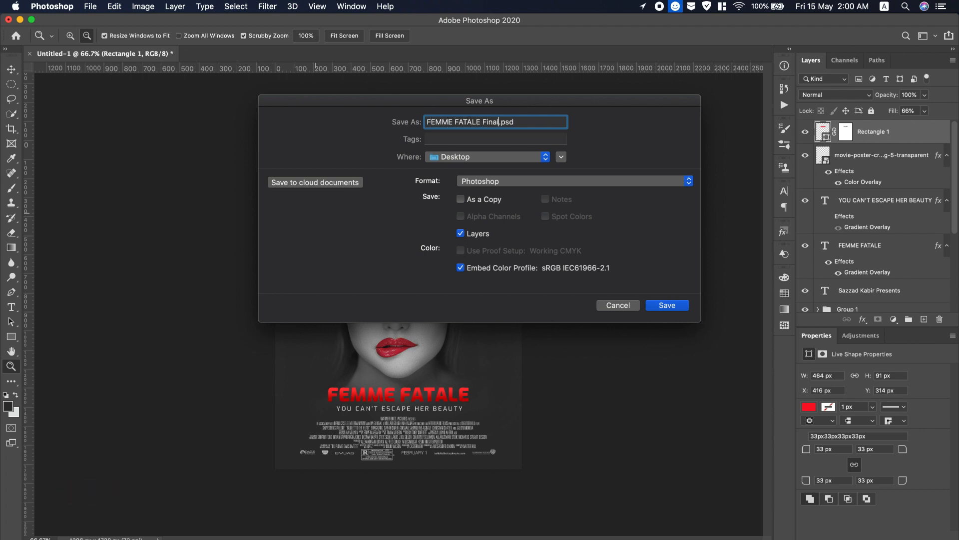
pyautogui.click(667, 305)
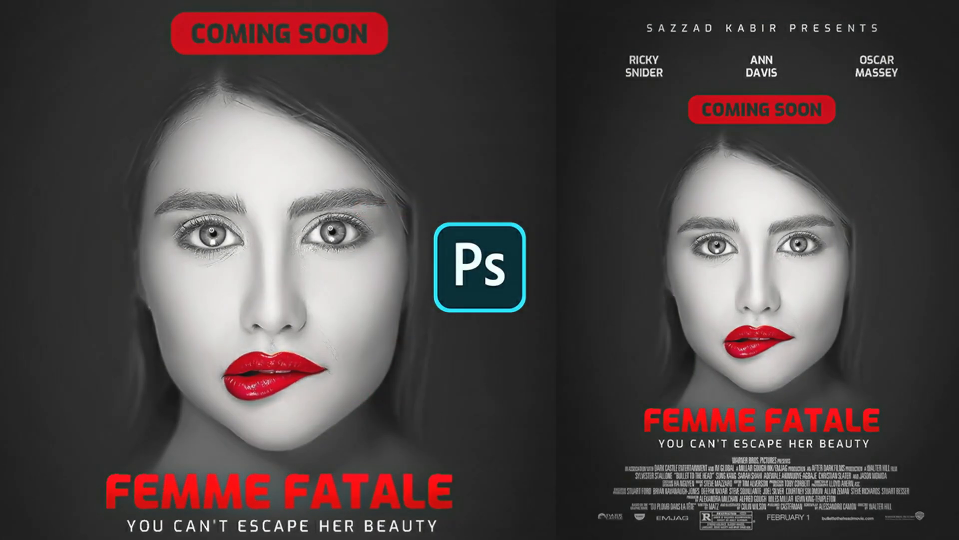